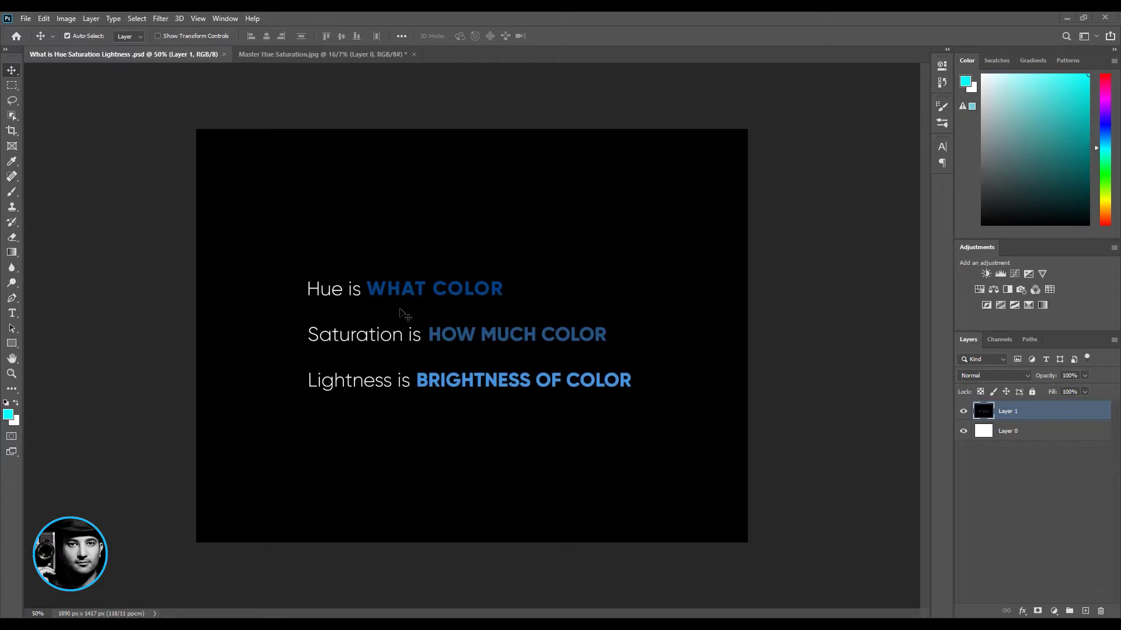
Add a Hue/Saturation adjustment layer above Layer 1.
{"action": "left_click", "coordinate": [572, 310]}
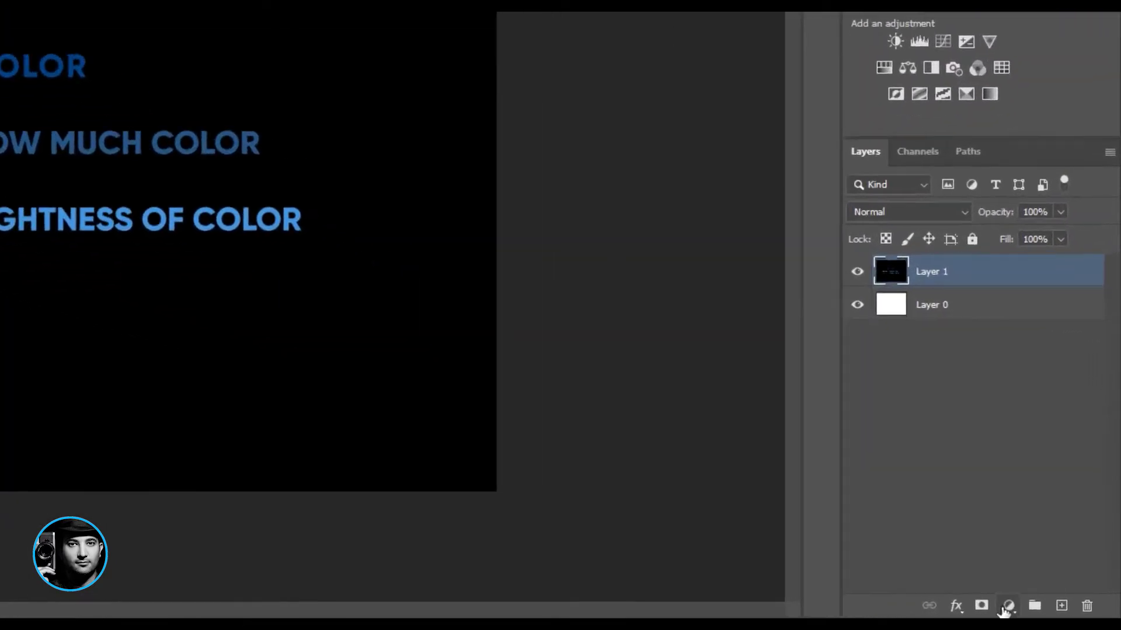
{"action": "left_click", "coordinate": [1053, 611]}
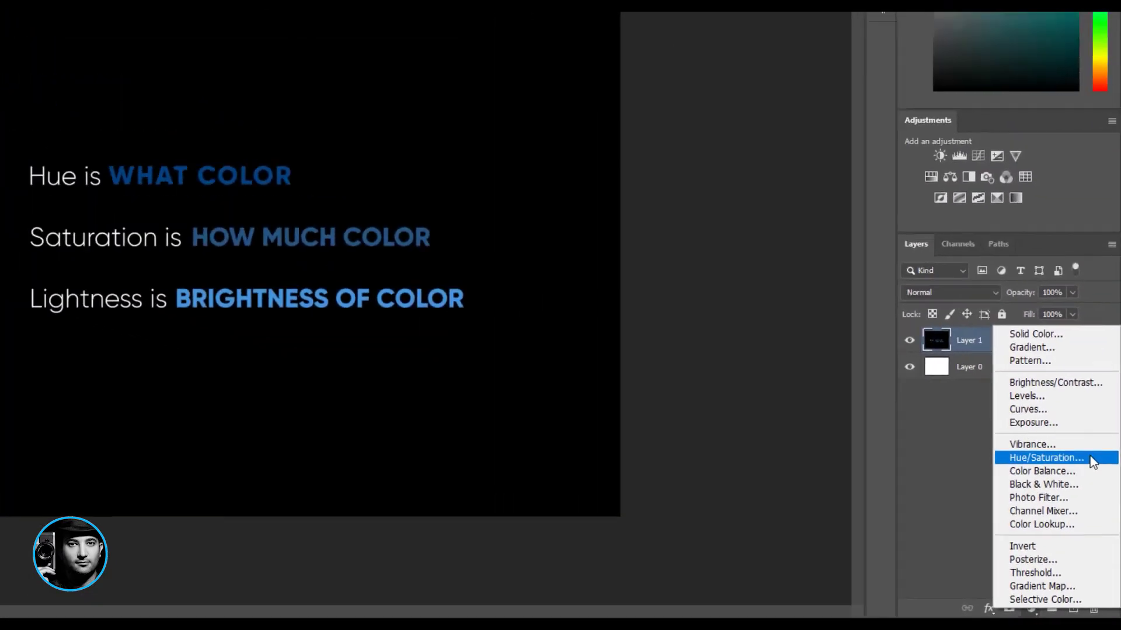
{"action": "left_click", "coordinate": [1090, 458]}
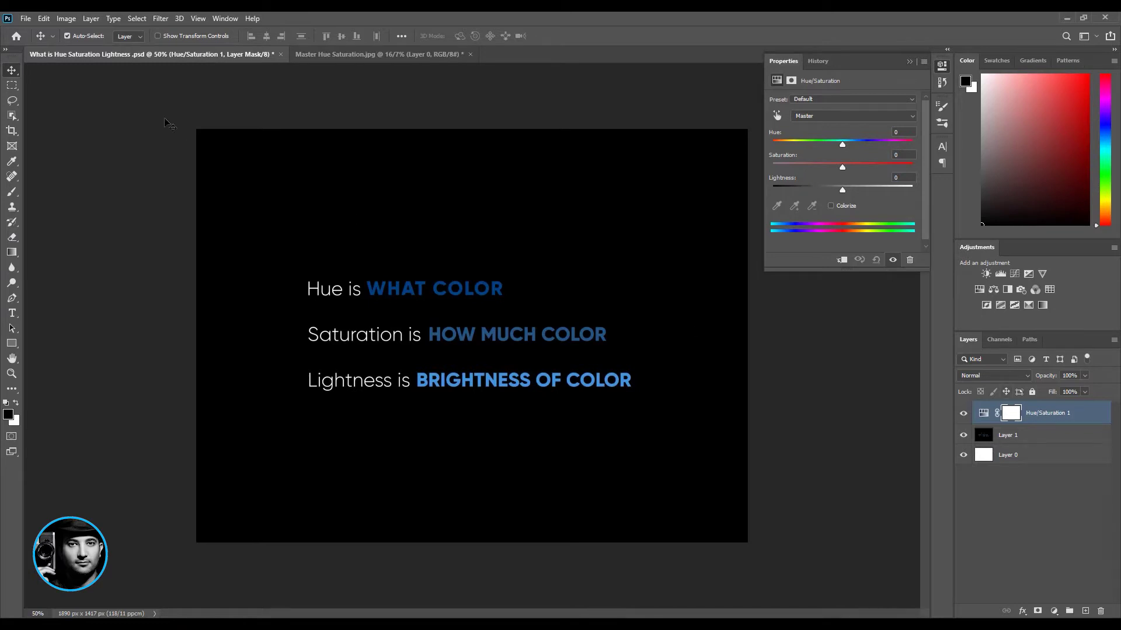
Try a direct Hue/Saturation adjustment on Layer 1 with Hue at +70, and discard it.
{"action": "left_click", "coordinate": [1023, 439]}
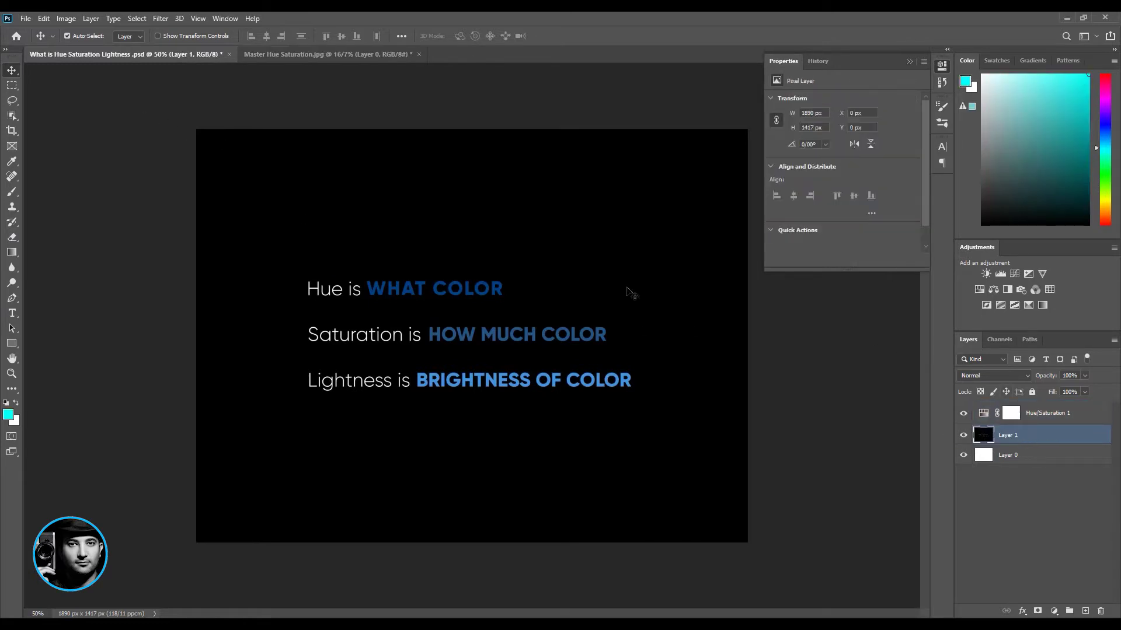
{"action": "left_click", "coordinate": [66, 18]}
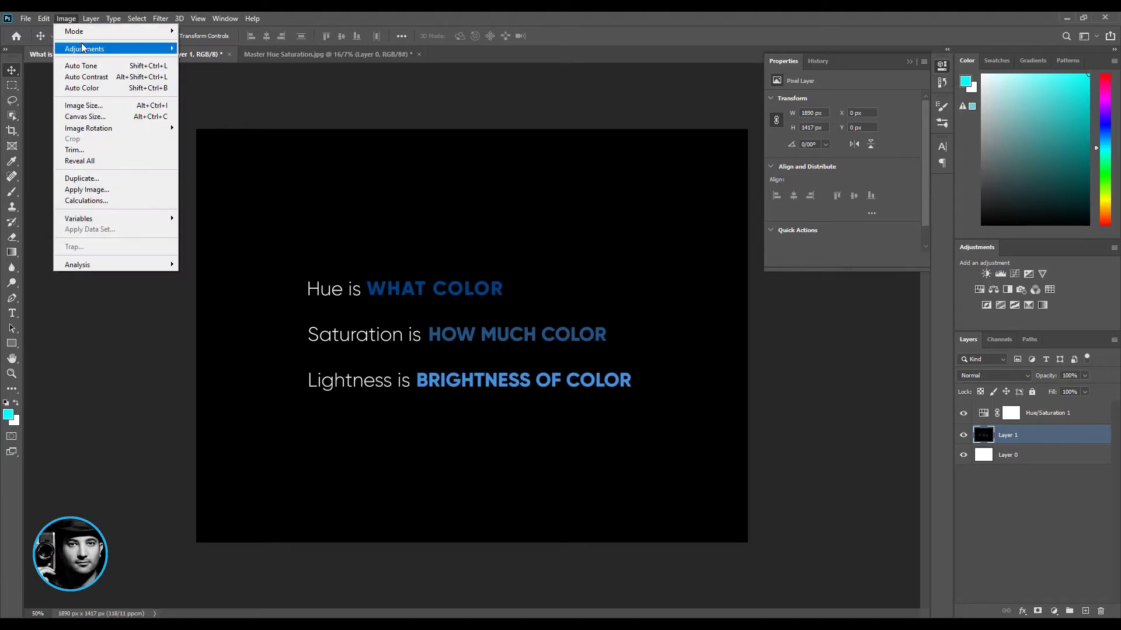
{"action": "mouse_move", "coordinate": [143, 49]}
{"action": "left_click", "coordinate": [243, 111]}
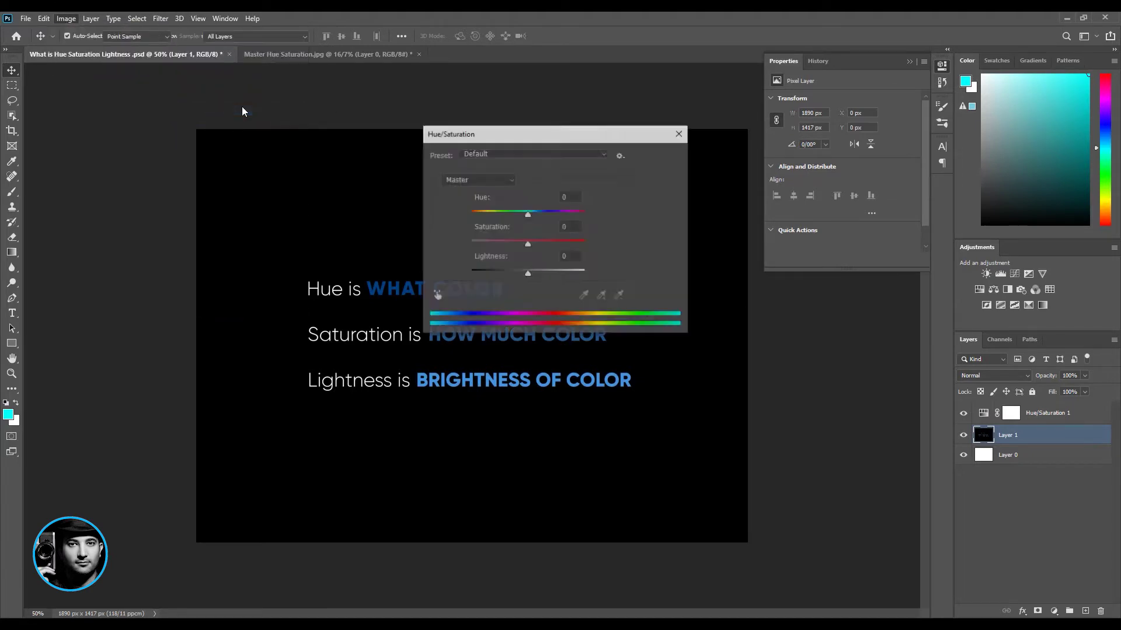
{"action": "left_click_drag", "start_coordinate": [490, 138], "coordinate": [517, 74]}
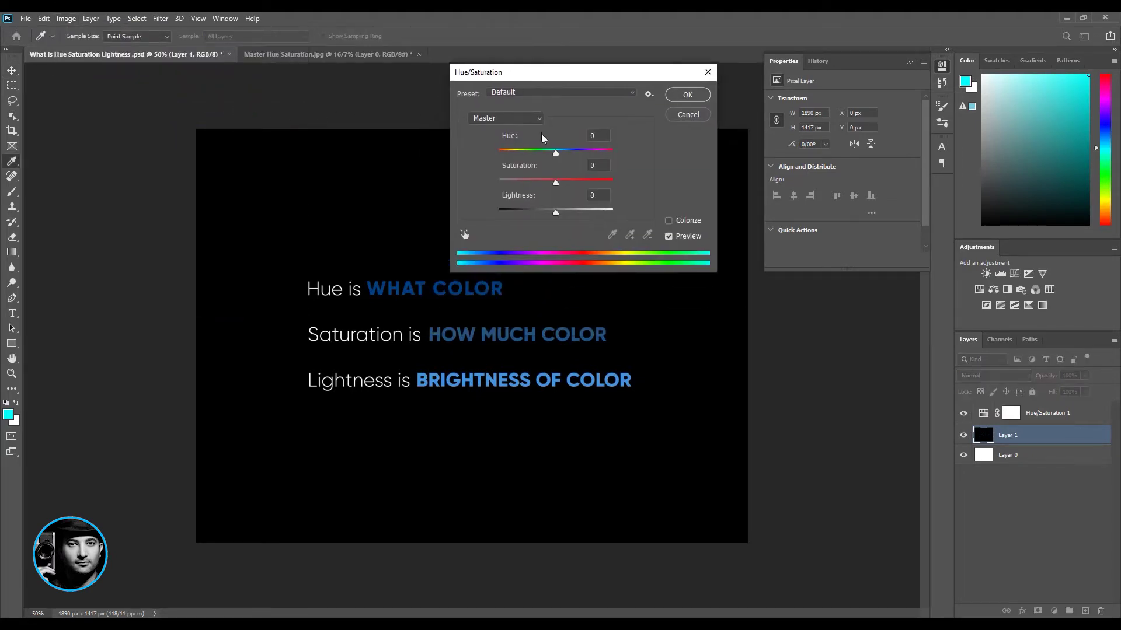
{"action": "left_click_drag", "start_coordinate": [555, 154], "coordinate": [603, 156]}
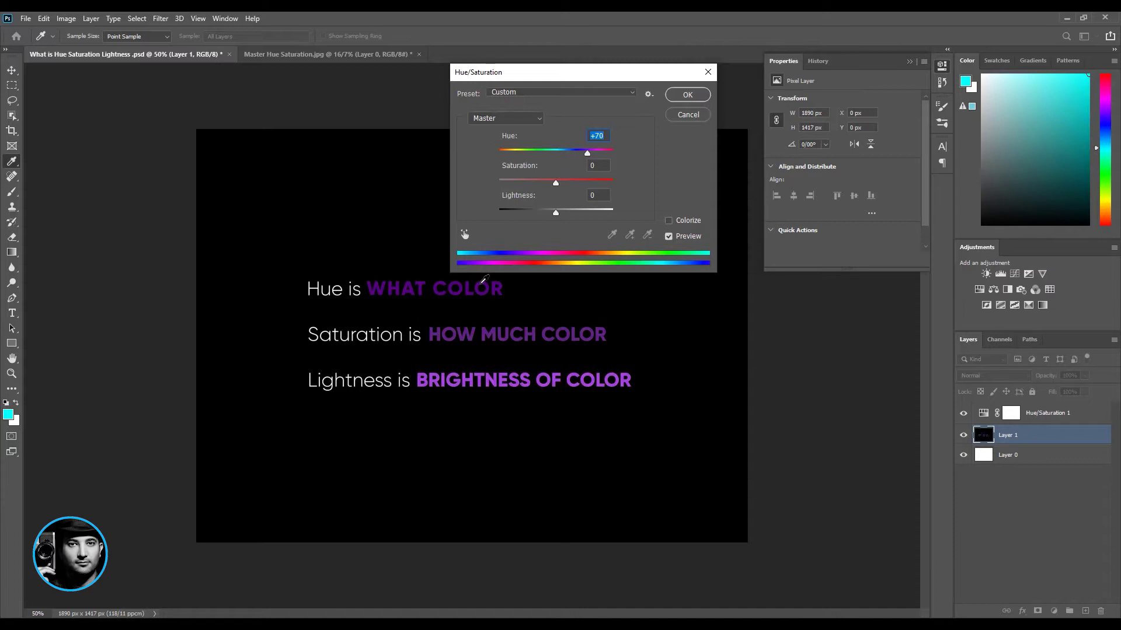
{"action": "left_click", "coordinate": [687, 115]}
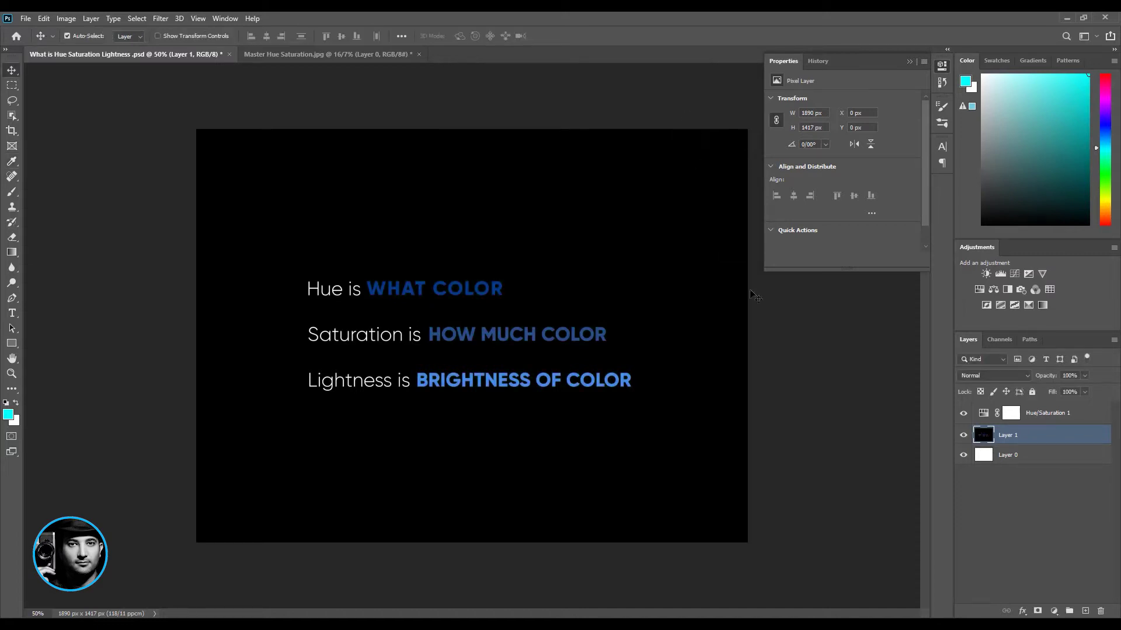
Reselect the Hue/Saturation adjustment layer and choose pure red (ff0000) in the foreground Color Picker.
{"action": "left_click", "coordinate": [1040, 413]}
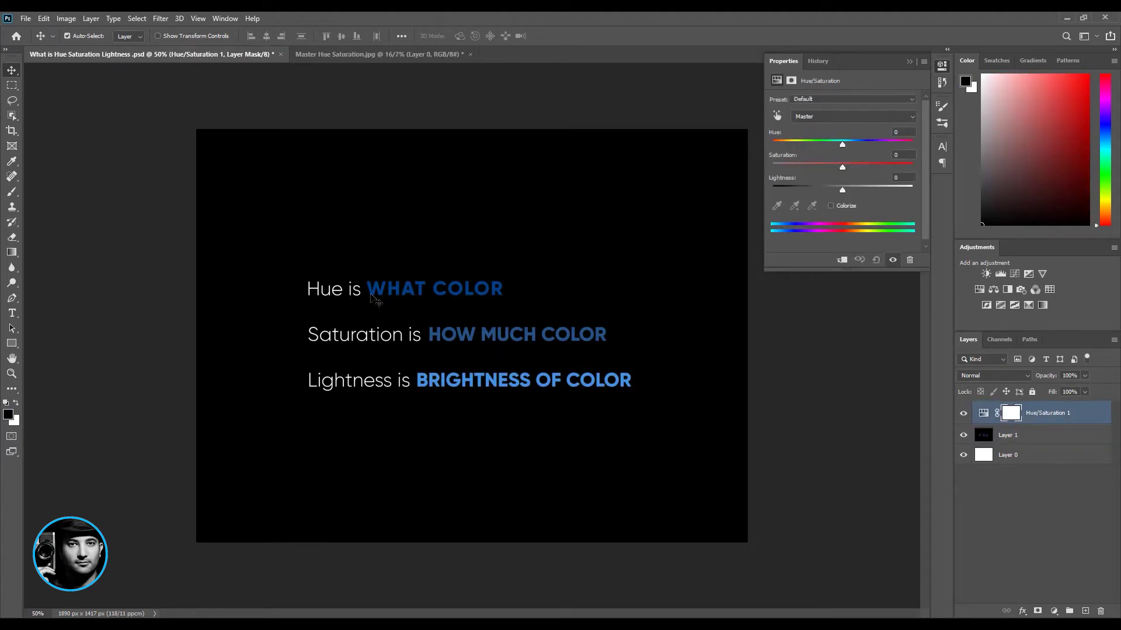
{"action": "left_click", "coordinate": [943, 67]}
{"action": "left_click", "coordinate": [943, 68]}
{"action": "left_click", "coordinate": [8, 415]}
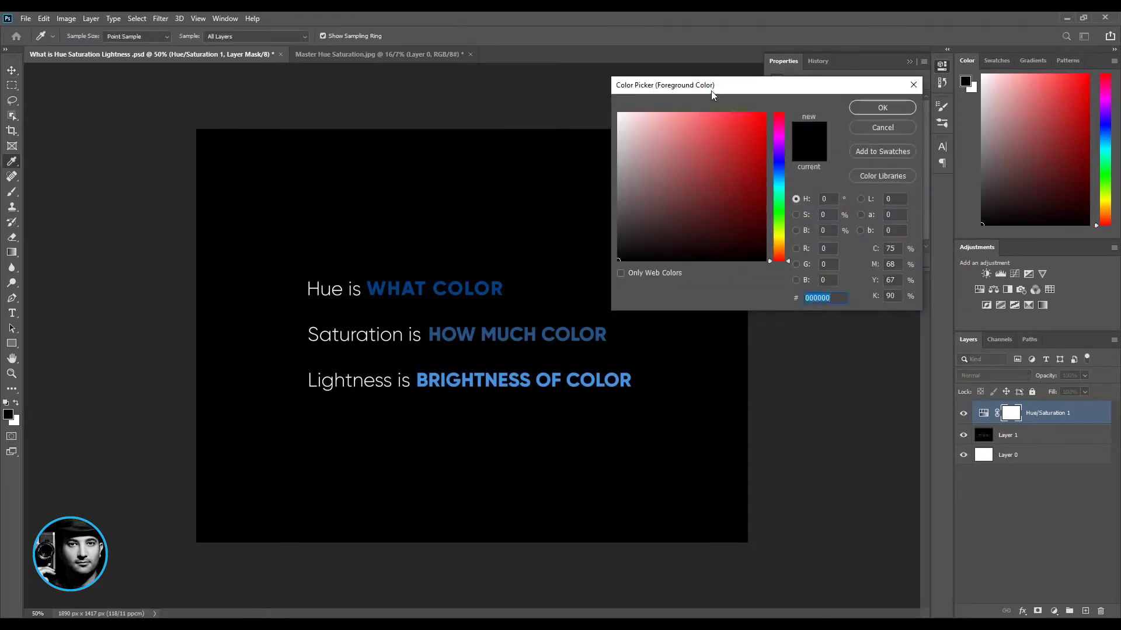
{"action": "left_click_drag", "start_coordinate": [710, 90], "coordinate": [720, 290]}
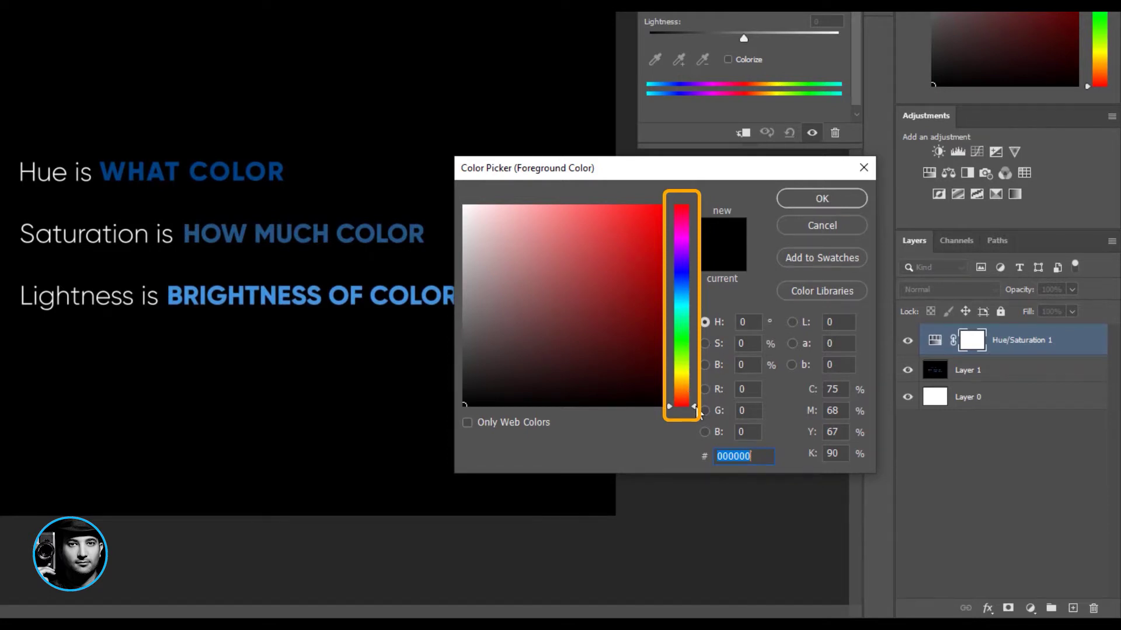
{"action": "left_click_drag", "start_coordinate": [484, 388], "coordinate": [695, 182]}
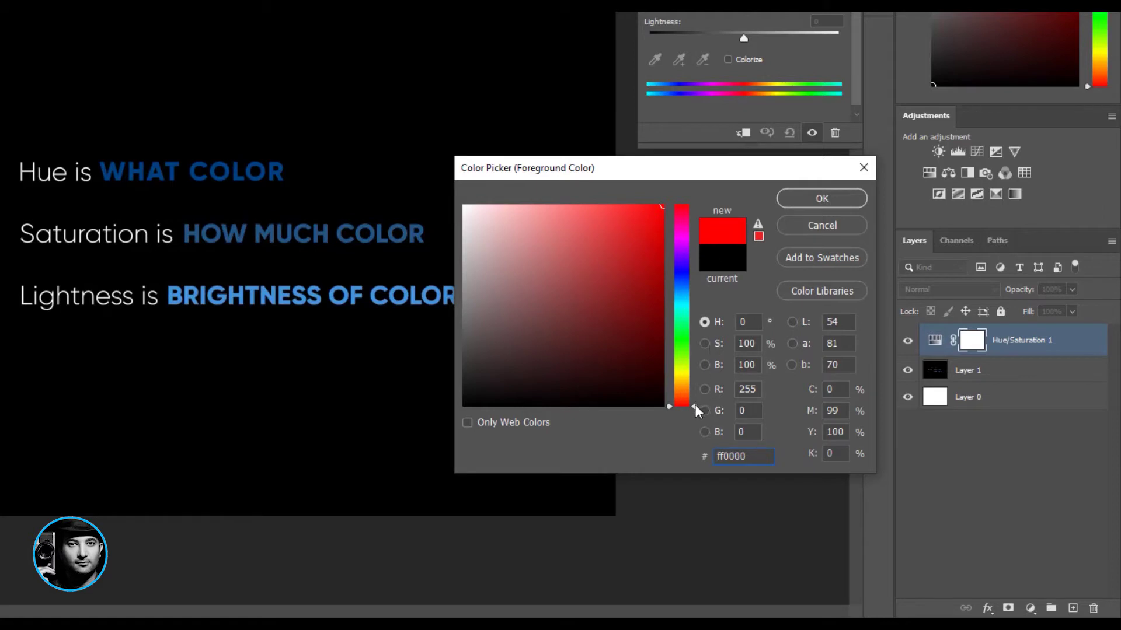
Vary the foreground color's hue through blue at 227°, green at 95° and blue at 213°, keeping saturation and brightness at 100%.
{"action": "left_click_drag", "start_coordinate": [694, 405], "coordinate": [682, 280]}
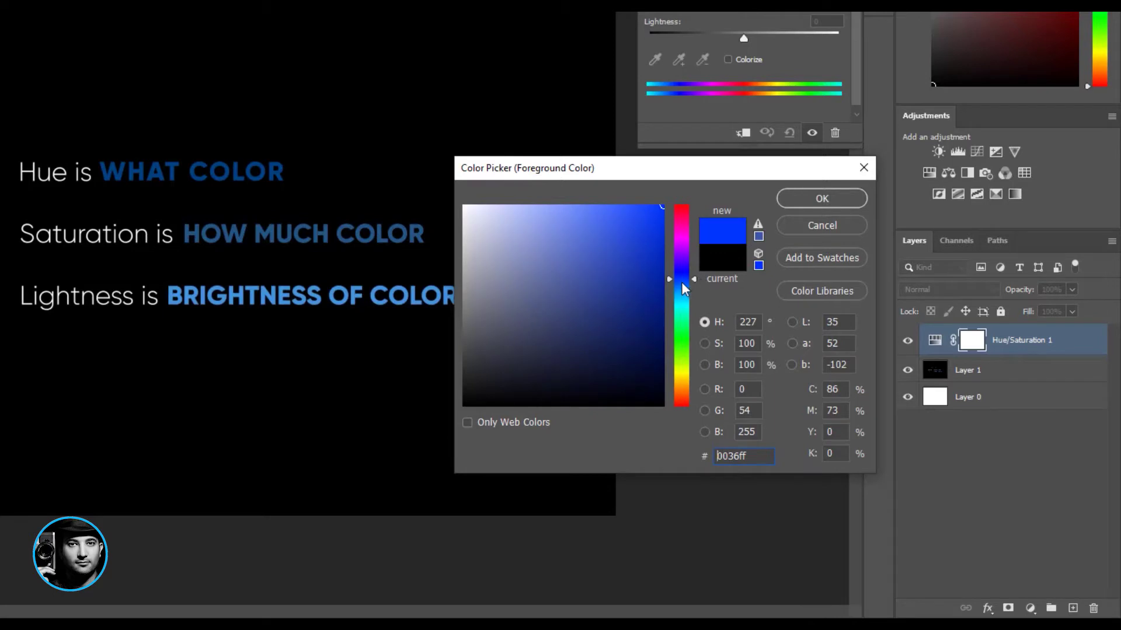
{"action": "left_click", "coordinate": [758, 322]}
{"action": "left_click_drag", "start_coordinate": [758, 322], "coordinate": [737, 322]}
{"action": "left_click_drag", "start_coordinate": [694, 281], "coordinate": [694, 353]}
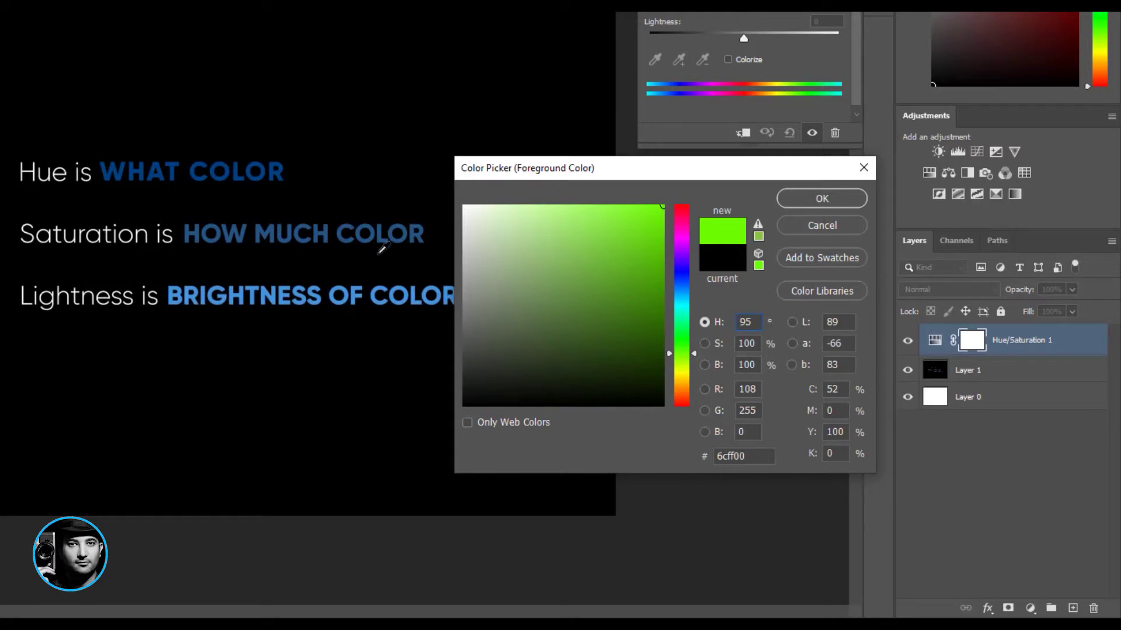
{"action": "left_click_drag", "start_coordinate": [693, 352], "coordinate": [679, 288]}
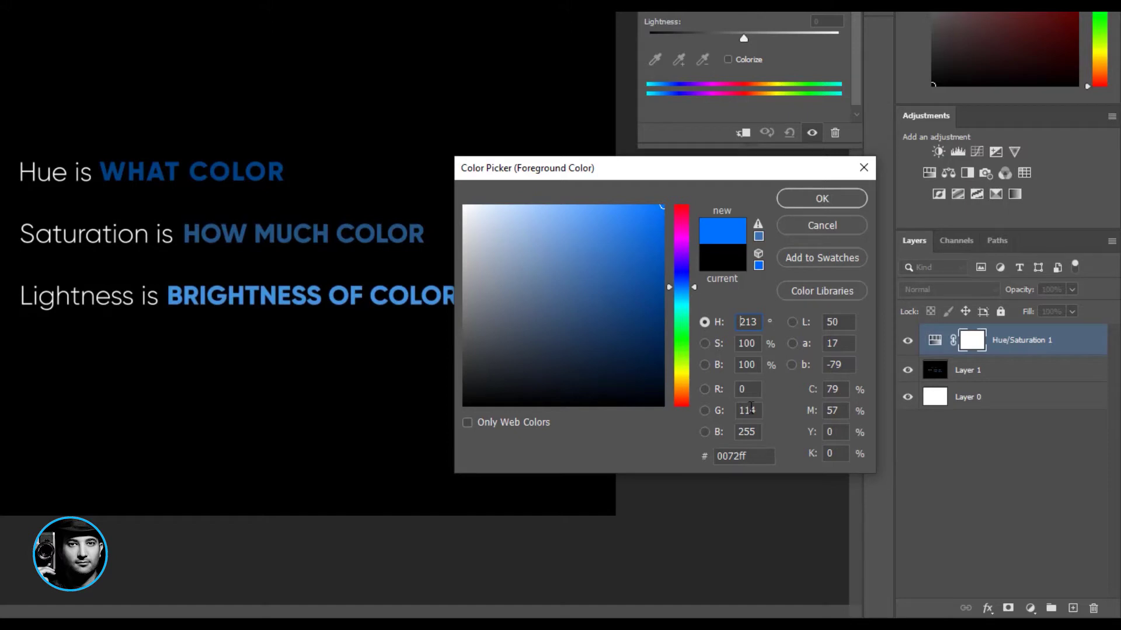
Switch the Color Picker between its hue, saturation and brightness modes, shifting the hue to 247° along the way.
{"action": "left_click", "coordinate": [704, 345]}
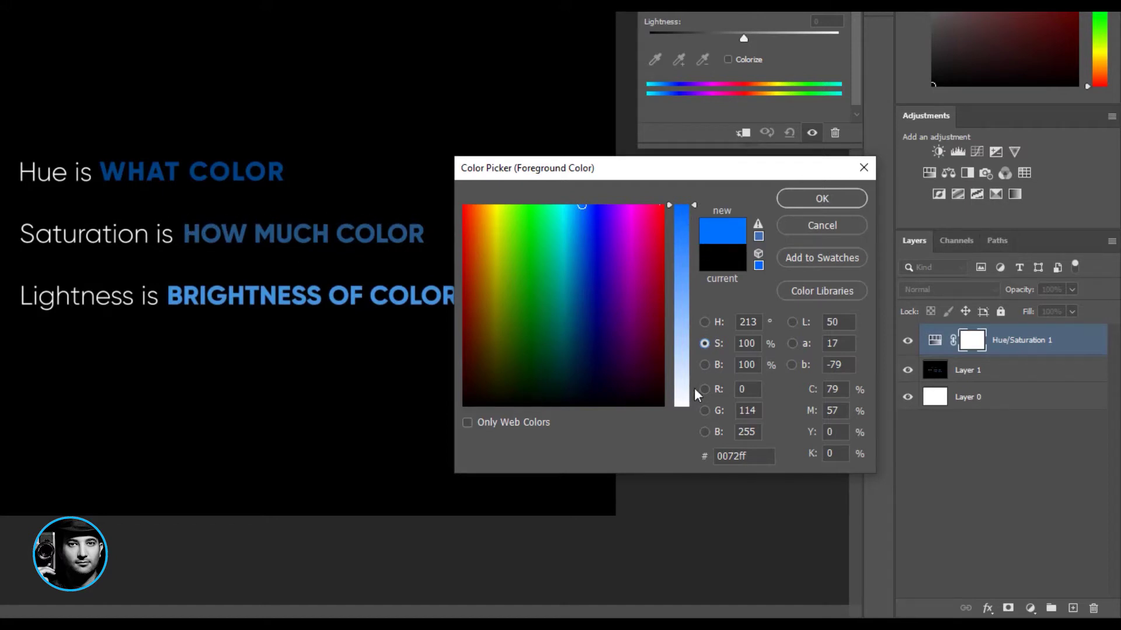
{"action": "left_click", "coordinate": [704, 365]}
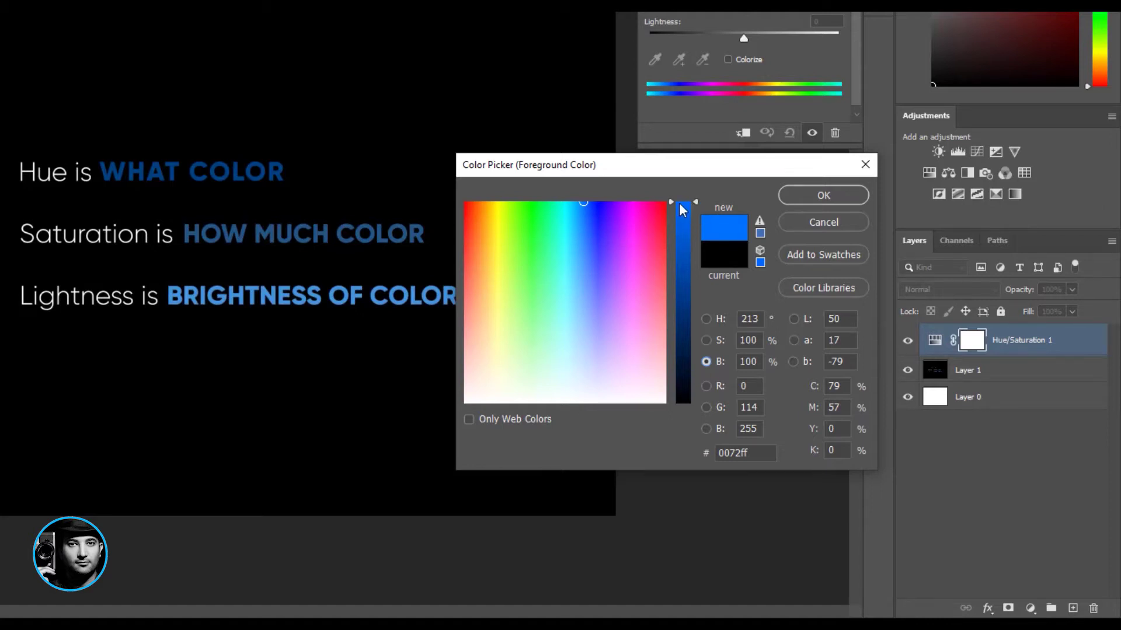
{"action": "left_click", "coordinate": [706, 319]}
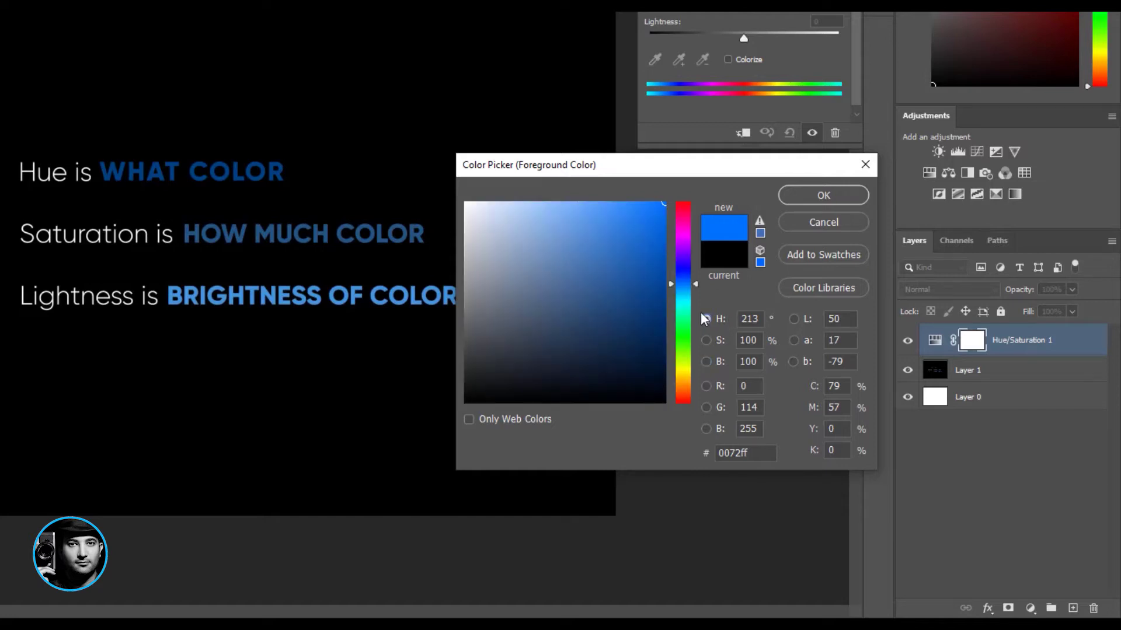
{"action": "mouse_move", "coordinate": [688, 282]}
{"action": "left_mouse_down"}
{"action": "mouse_move", "coordinate": [696, 304]}
{"action": "mouse_move", "coordinate": [695, 264]}
{"action": "left_mouse_up"}
{"action": "left_click", "coordinate": [708, 340]}
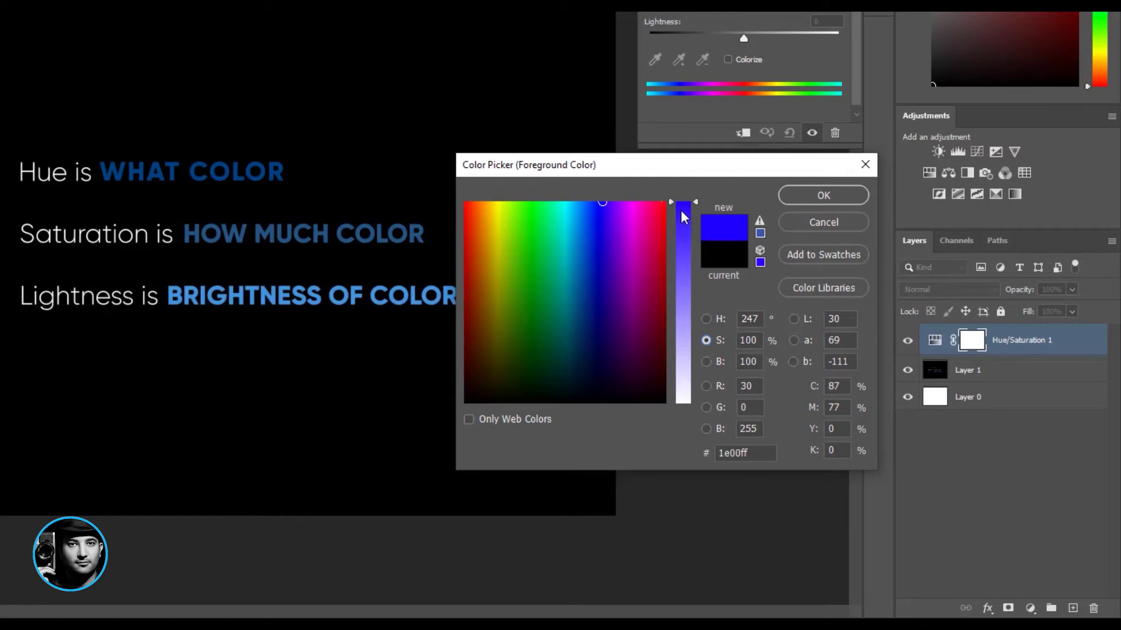
{"action": "left_click", "coordinate": [707, 362]}
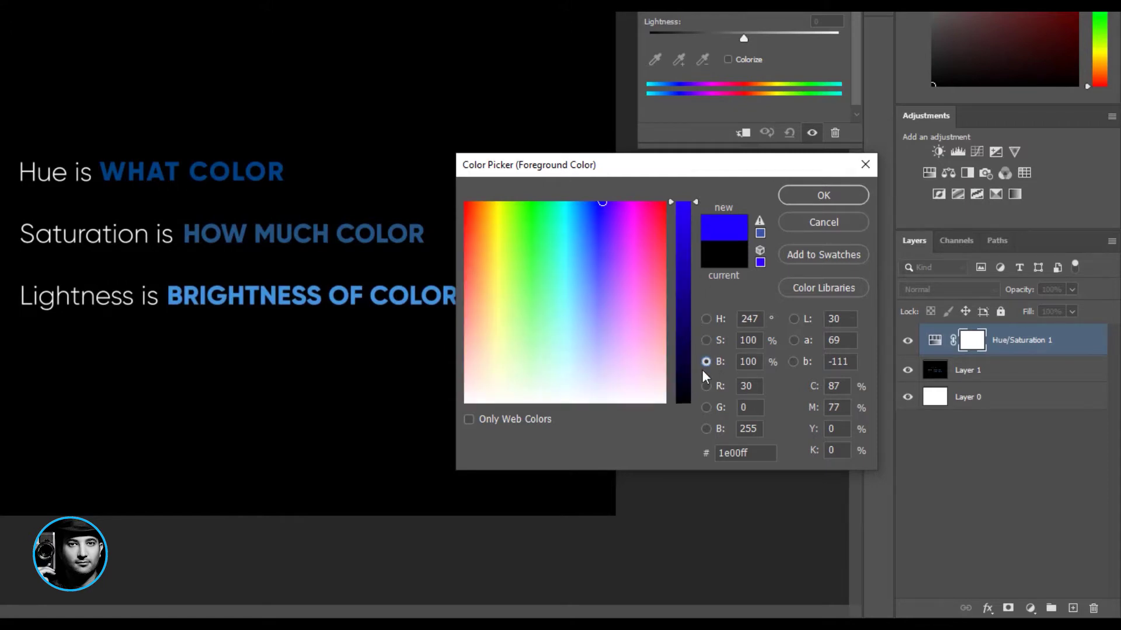
{"action": "left_click", "coordinate": [706, 320]}
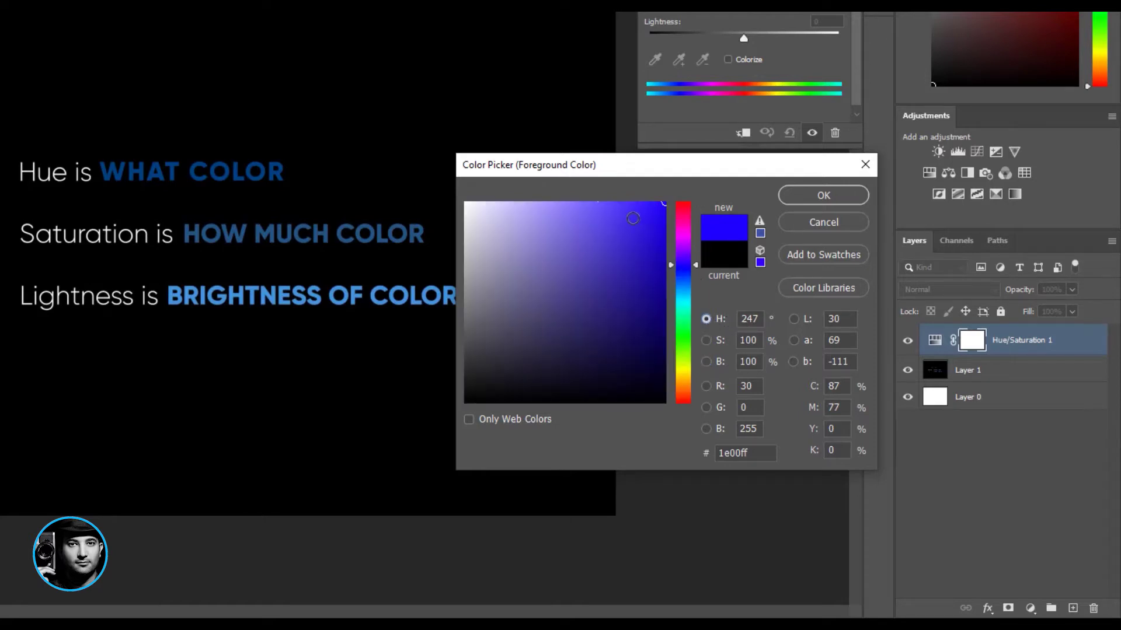
At hue 247°, vary the saturation between 0% and 100% and lower the brightness to 0%, ending on dark blue 03001c.
{"action": "left_click_drag", "start_coordinate": [630, 211], "coordinate": [447, 218]}
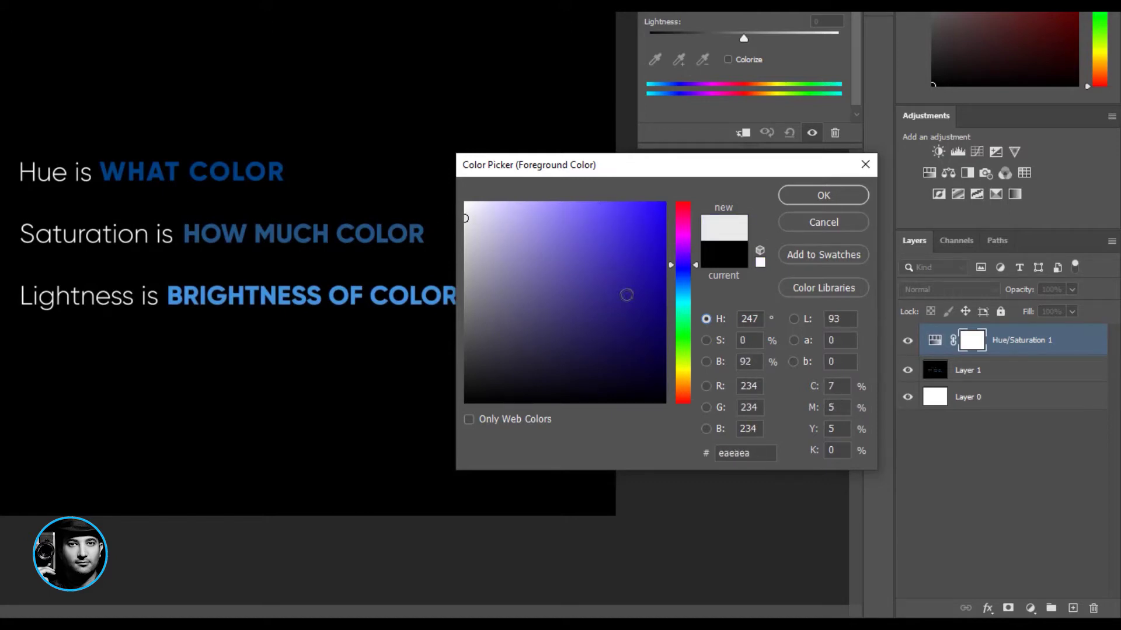
{"action": "left_click_drag", "start_coordinate": [750, 342], "coordinate": [737, 342]}
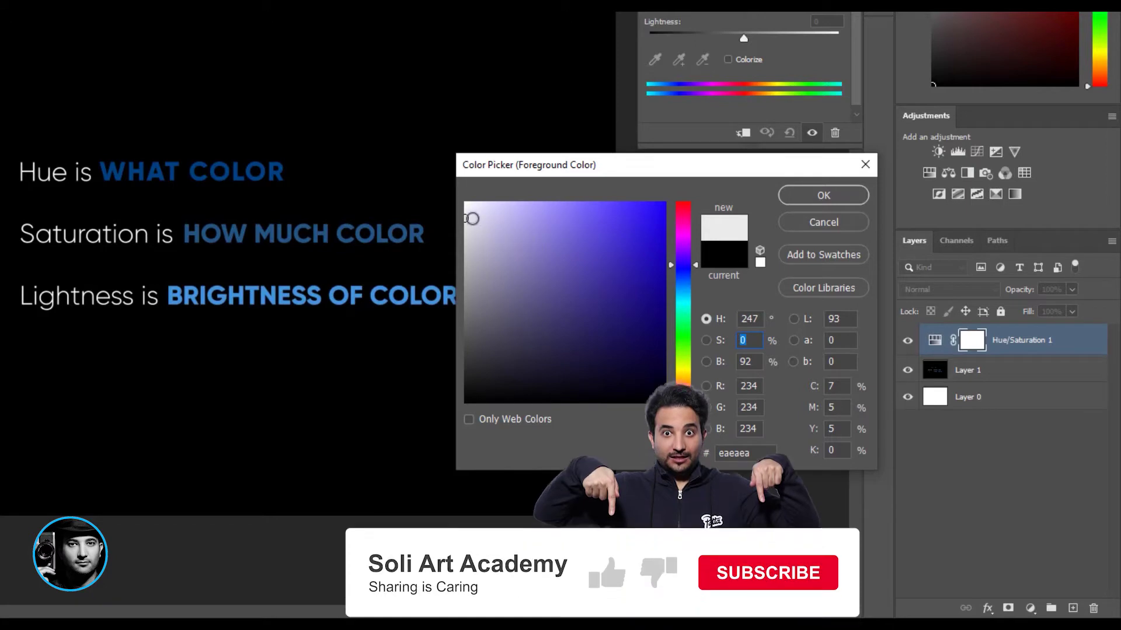
{"action": "left_click_drag", "start_coordinate": [472, 218], "coordinate": [663, 219]}
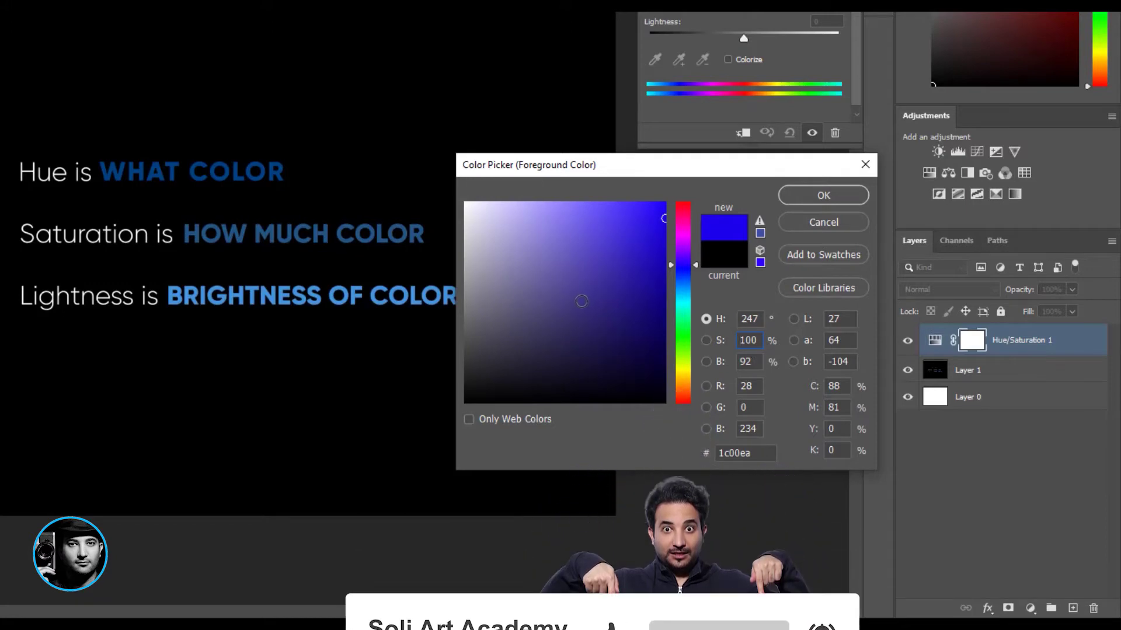
{"action": "mouse_move", "coordinate": [580, 300]}
{"action": "left_mouse_down"}
{"action": "mouse_move", "coordinate": [579, 177]}
{"action": "mouse_move", "coordinate": [584, 410]}
{"action": "left_mouse_up"}
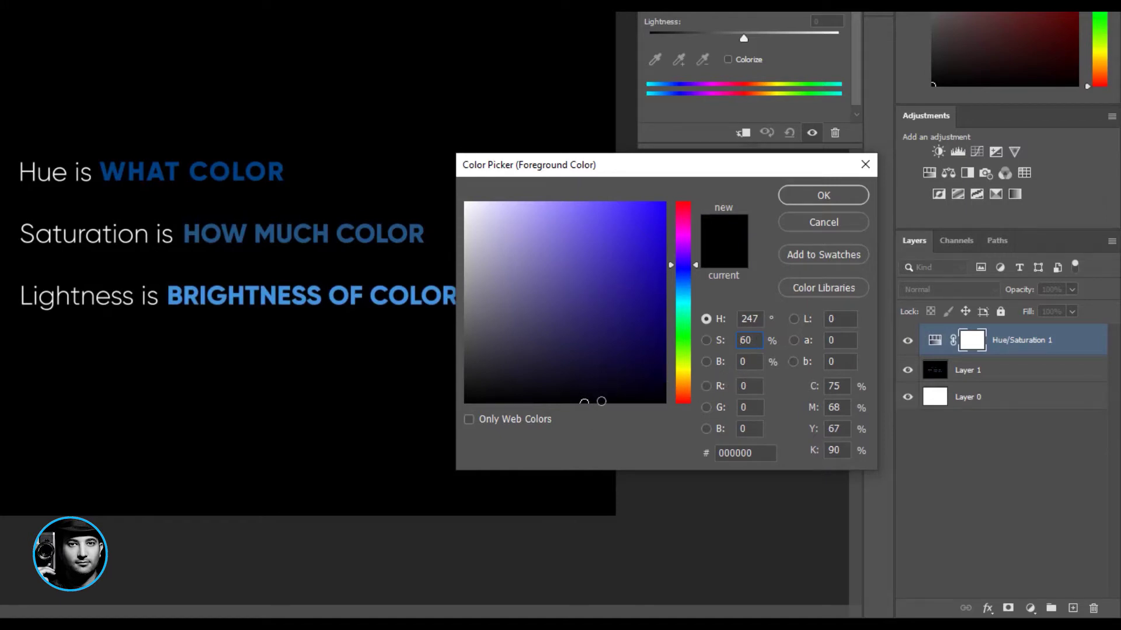
{"action": "mouse_move", "coordinate": [601, 400]}
{"action": "left_mouse_down"}
{"action": "mouse_move", "coordinate": [704, 402]}
{"action": "mouse_move", "coordinate": [445, 385]}
{"action": "mouse_move", "coordinate": [732, 379]}
{"action": "mouse_move", "coordinate": [450, 373]}
{"action": "mouse_move", "coordinate": [701, 381]}
{"action": "left_mouse_up"}
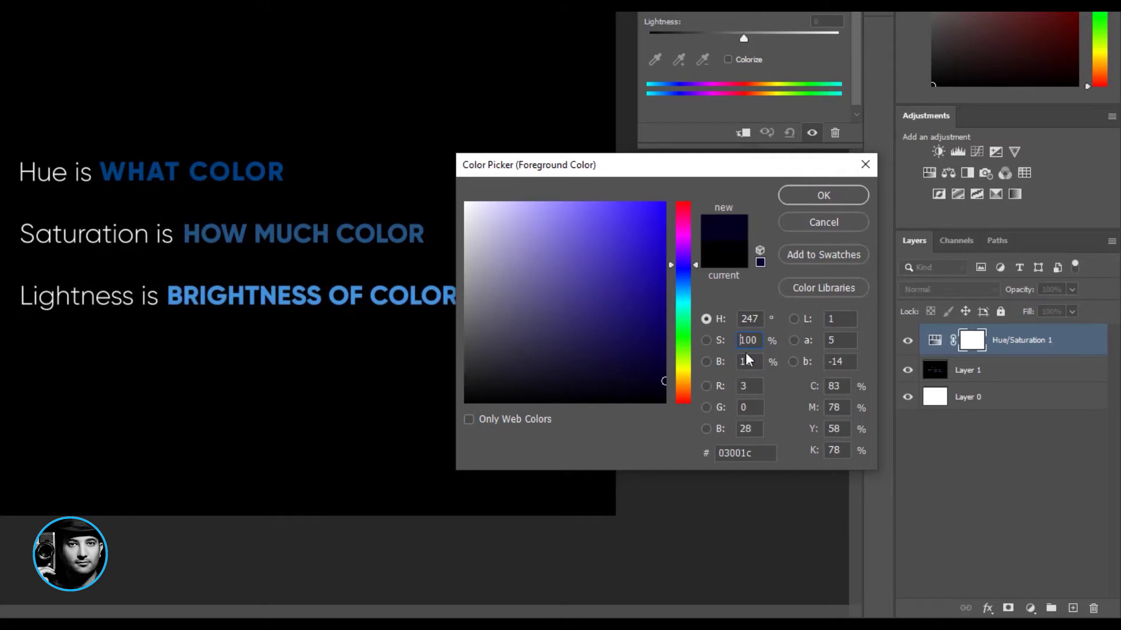
In the Color Picker's saturation mode, pick red d70000 and black at hue 134°.
{"action": "left_click", "coordinate": [706, 340]}
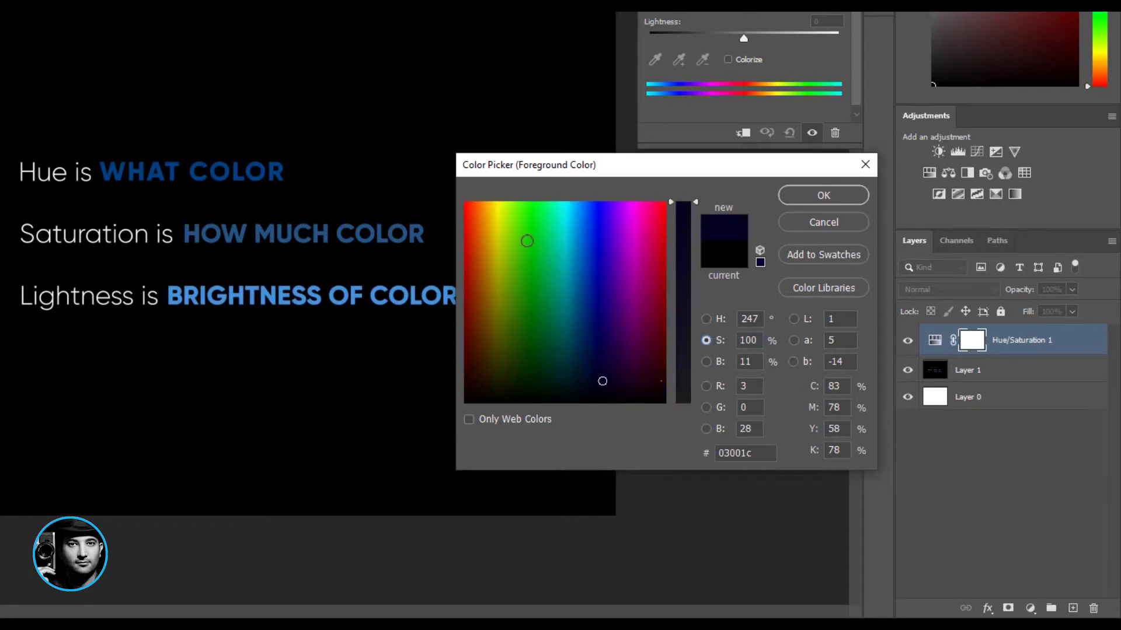
{"action": "mouse_move", "coordinate": [527, 243]}
{"action": "left_mouse_down"}
{"action": "mouse_move", "coordinate": [608, 240]}
{"action": "mouse_move", "coordinate": [439, 229]}
{"action": "mouse_move", "coordinate": [655, 221]}
{"action": "mouse_move", "coordinate": [665, 233]}
{"action": "left_mouse_up"}
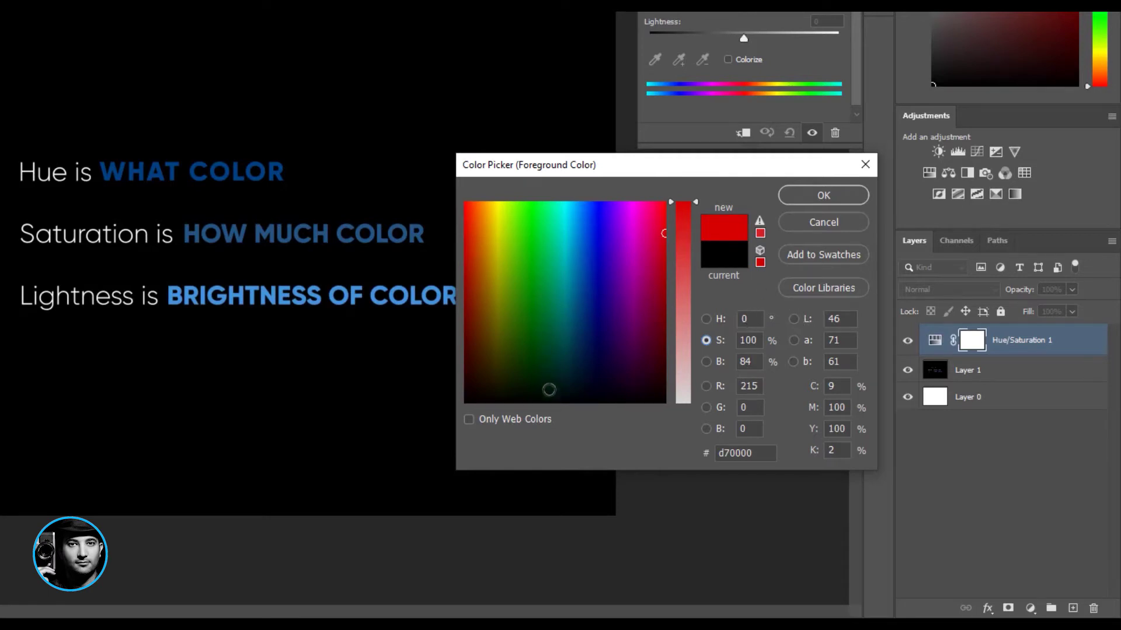
{"action": "mouse_move", "coordinate": [545, 388]}
{"action": "left_mouse_down"}
{"action": "mouse_move", "coordinate": [538, 232]}
{"action": "mouse_move", "coordinate": [539, 402]}
{"action": "left_mouse_up"}
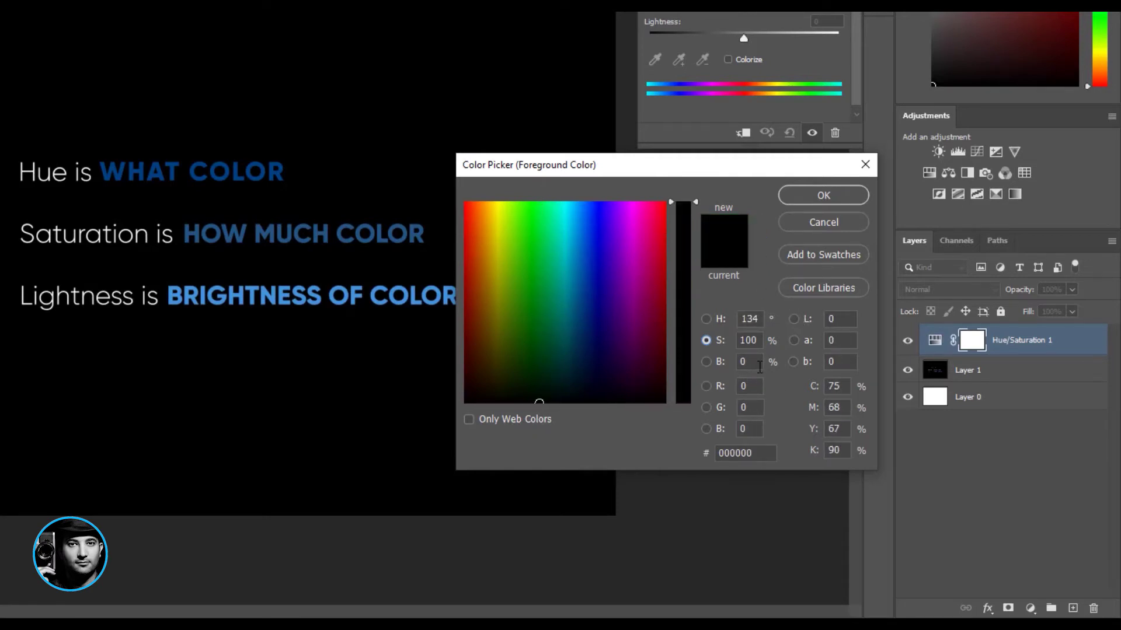
In the Color Picker's brightness mode, raise brightness to 100% and settle on green 00ff4e after sampling reds, and return to hue mode.
{"action": "left_click", "coordinate": [708, 362]}
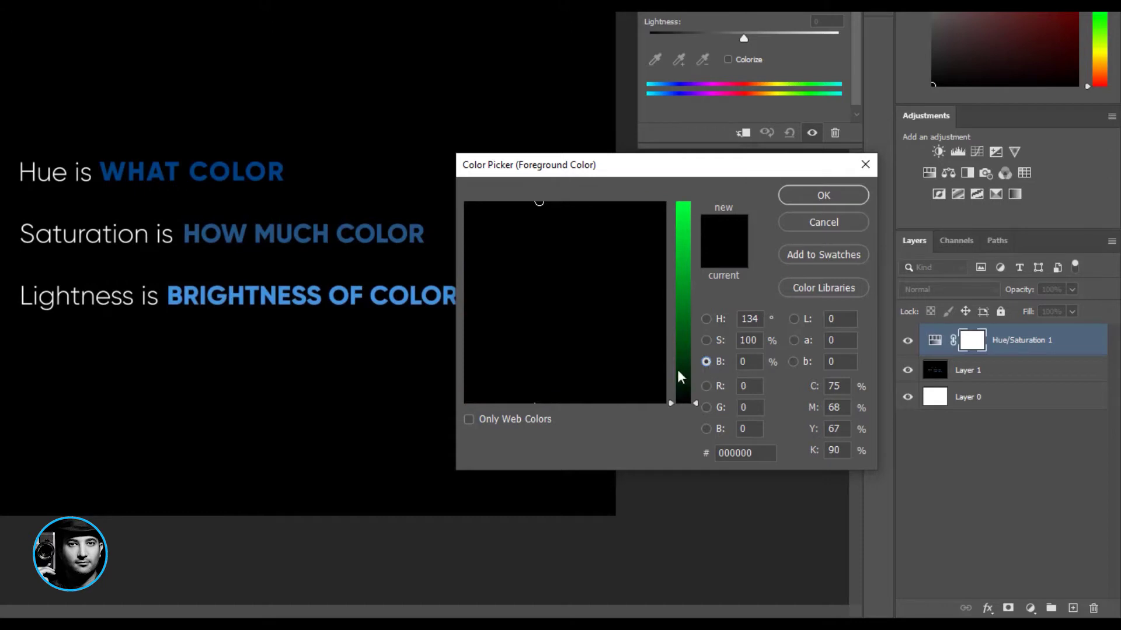
{"action": "mouse_move", "coordinate": [605, 268]}
{"action": "left_mouse_down"}
{"action": "mouse_move", "coordinate": [498, 253]}
{"action": "mouse_move", "coordinate": [593, 252]}
{"action": "mouse_move", "coordinate": [465, 253]}
{"action": "left_mouse_up"}
{"action": "left_click_drag", "start_coordinate": [700, 405], "coordinate": [692, 186]}
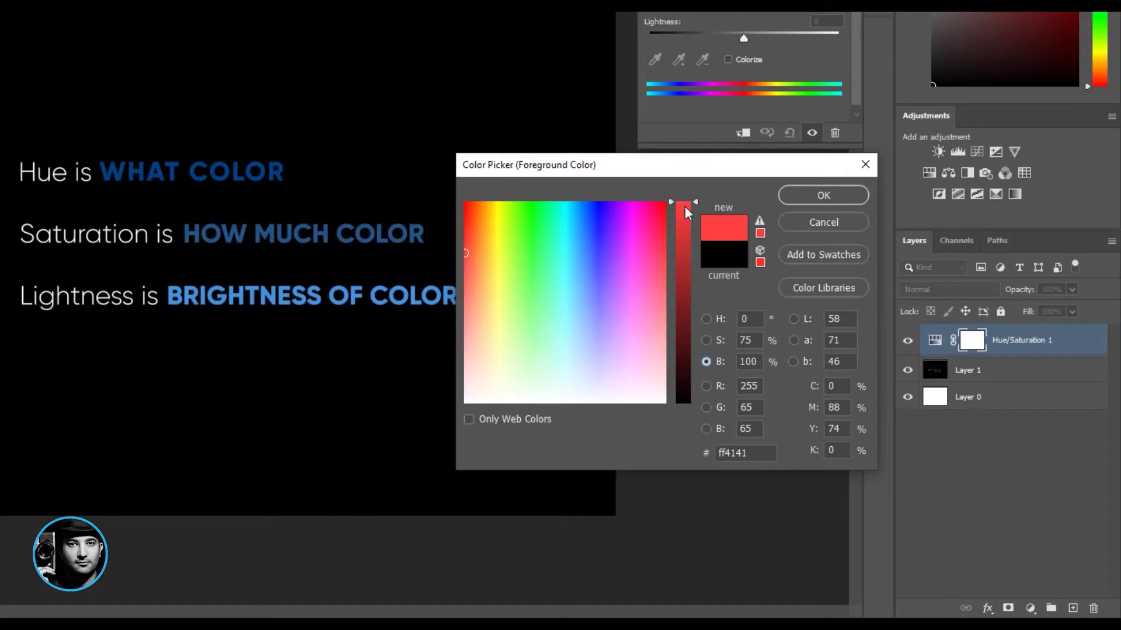
{"action": "mouse_move", "coordinate": [641, 233]}
{"action": "left_mouse_down"}
{"action": "mouse_move", "coordinate": [430, 233]}
{"action": "mouse_move", "coordinate": [663, 233]}
{"action": "left_mouse_up"}
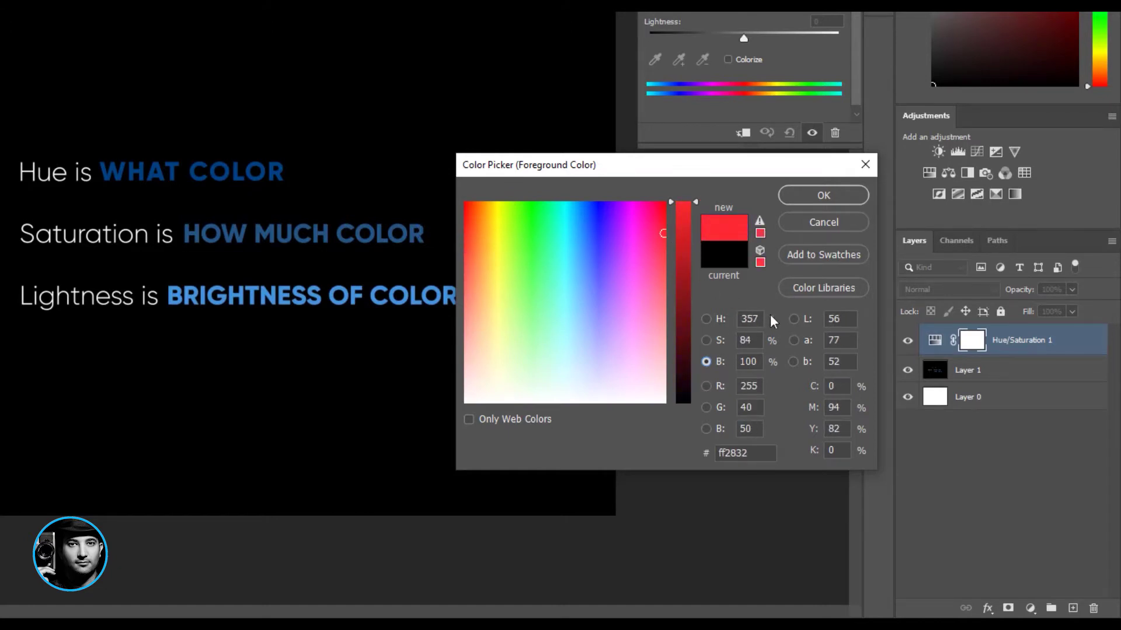
{"action": "mouse_move", "coordinate": [584, 274]}
{"action": "left_mouse_down"}
{"action": "mouse_move", "coordinate": [440, 268]}
{"action": "mouse_move", "coordinate": [646, 268]}
{"action": "mouse_move", "coordinate": [554, 267]}
{"action": "mouse_move", "coordinate": [540, 175]}
{"action": "mouse_move", "coordinate": [535, 401]}
{"action": "mouse_move", "coordinate": [535, 169]}
{"action": "mouse_move", "coordinate": [545, 414]}
{"action": "mouse_move", "coordinate": [550, 157]}
{"action": "left_mouse_up"}
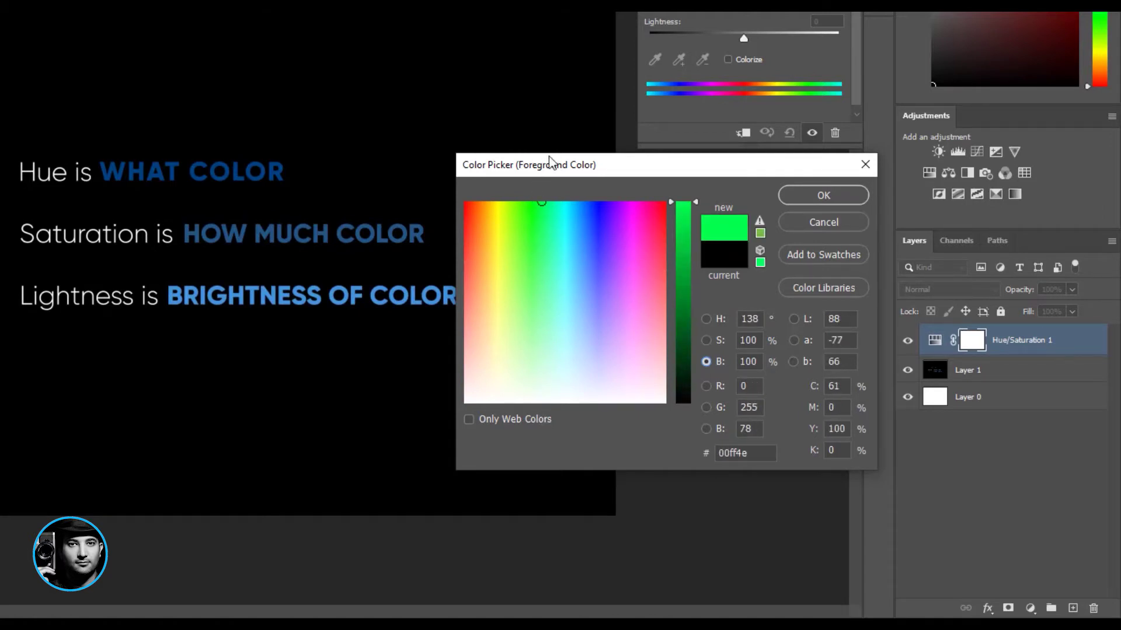
{"action": "left_click", "coordinate": [706, 319]}
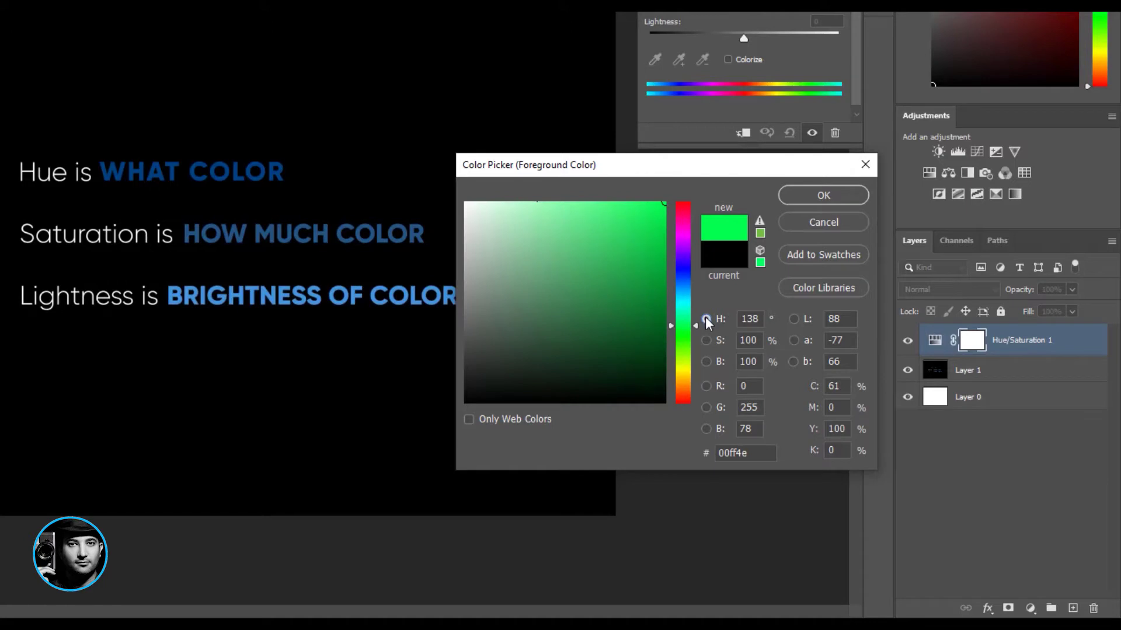
Shift the foreground hue to 209°, sample several blues, and accept 3b86cd as the foreground color.
{"action": "left_click_drag", "start_coordinate": [696, 327], "coordinate": [696, 286]}
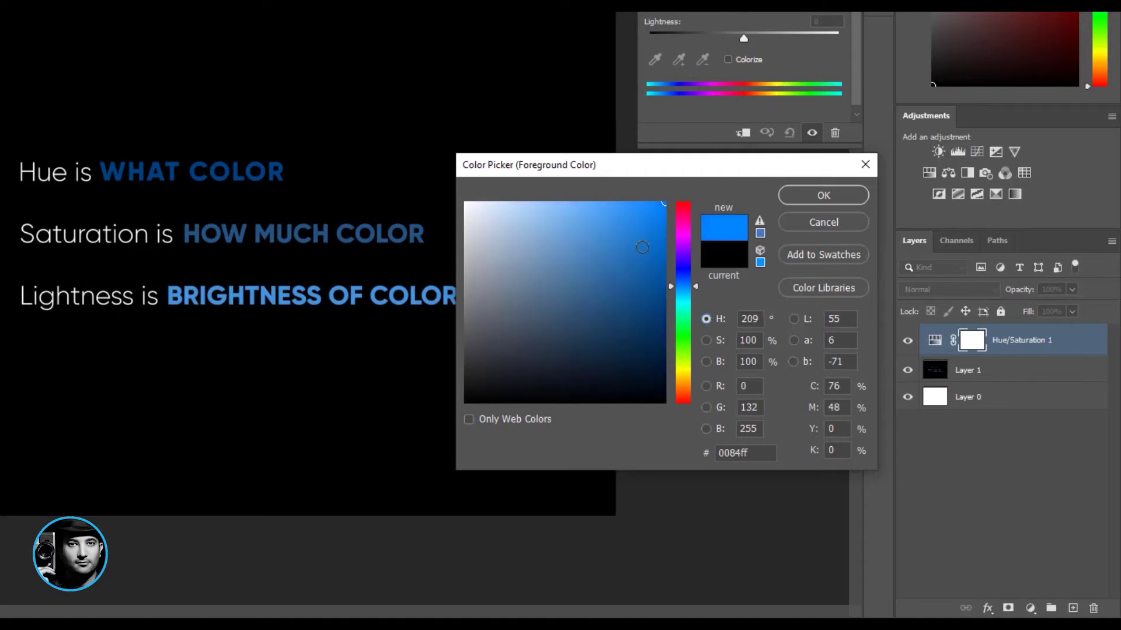
{"action": "left_click", "coordinate": [617, 233]}
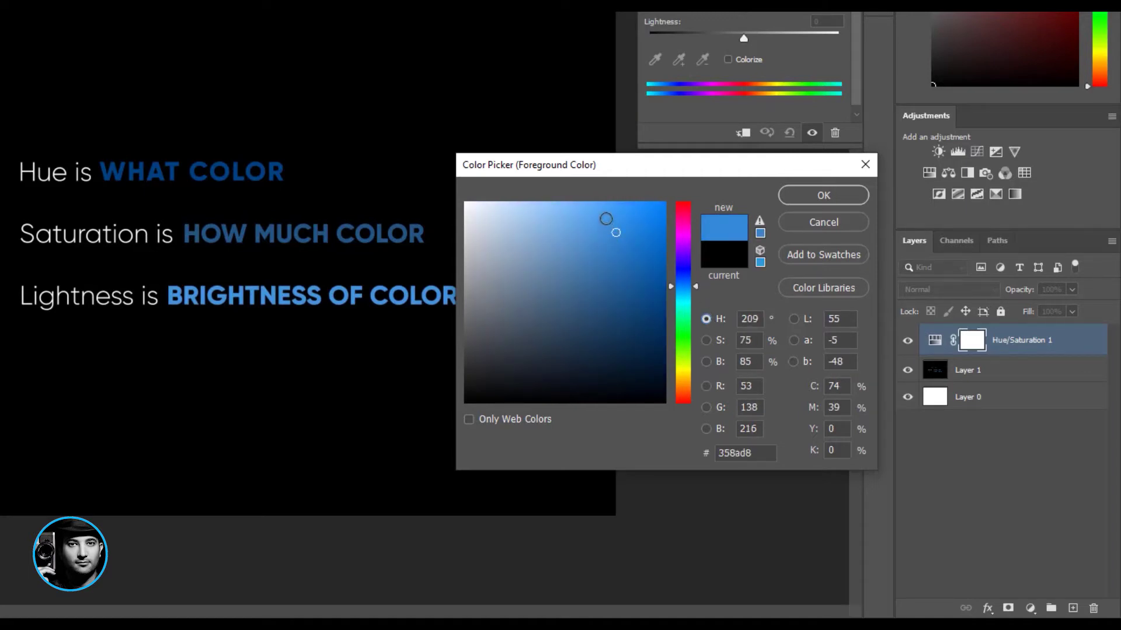
{"action": "left_click", "coordinate": [602, 226]}
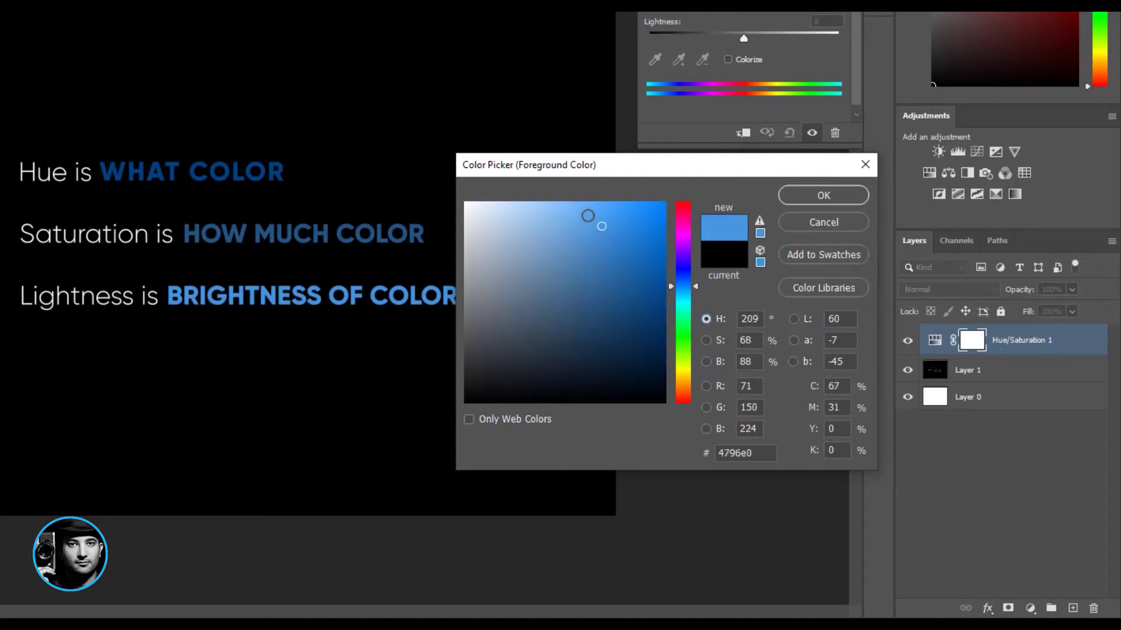
{"action": "mouse_move", "coordinate": [590, 216]}
{"action": "left_mouse_down"}
{"action": "mouse_move", "coordinate": [594, 323]}
{"action": "mouse_move", "coordinate": [587, 220]}
{"action": "mouse_move", "coordinate": [588, 286]}
{"action": "mouse_move", "coordinate": [588, 235]}
{"action": "mouse_move", "coordinate": [616, 267]}
{"action": "left_mouse_up"}
{"action": "left_click", "coordinate": [608, 241]}
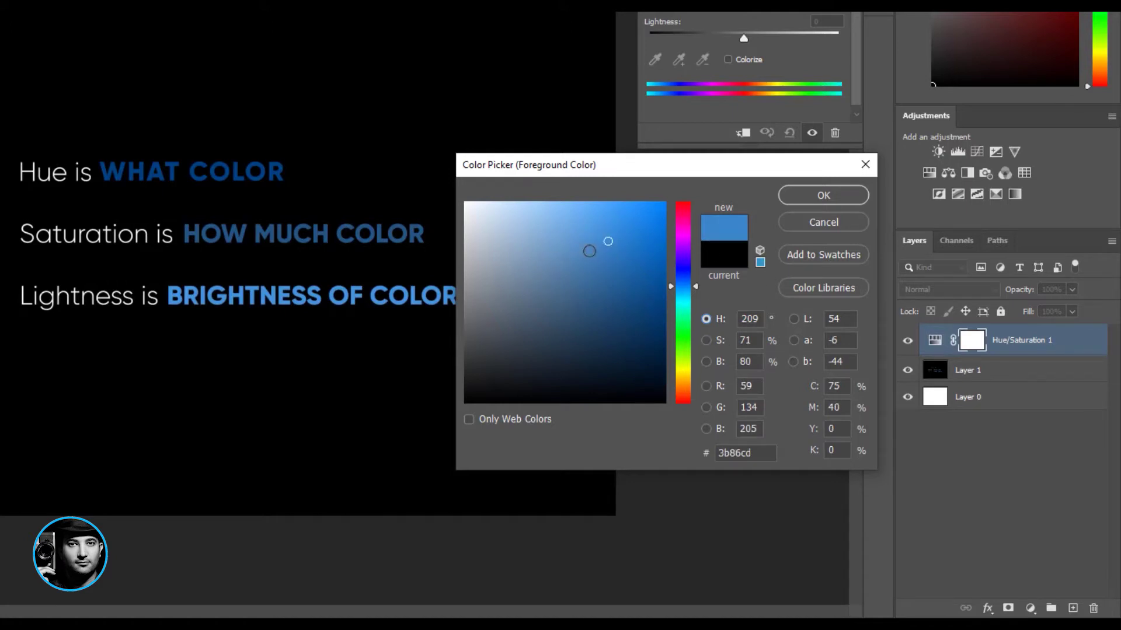
{"action": "left_click", "coordinate": [842, 197]}
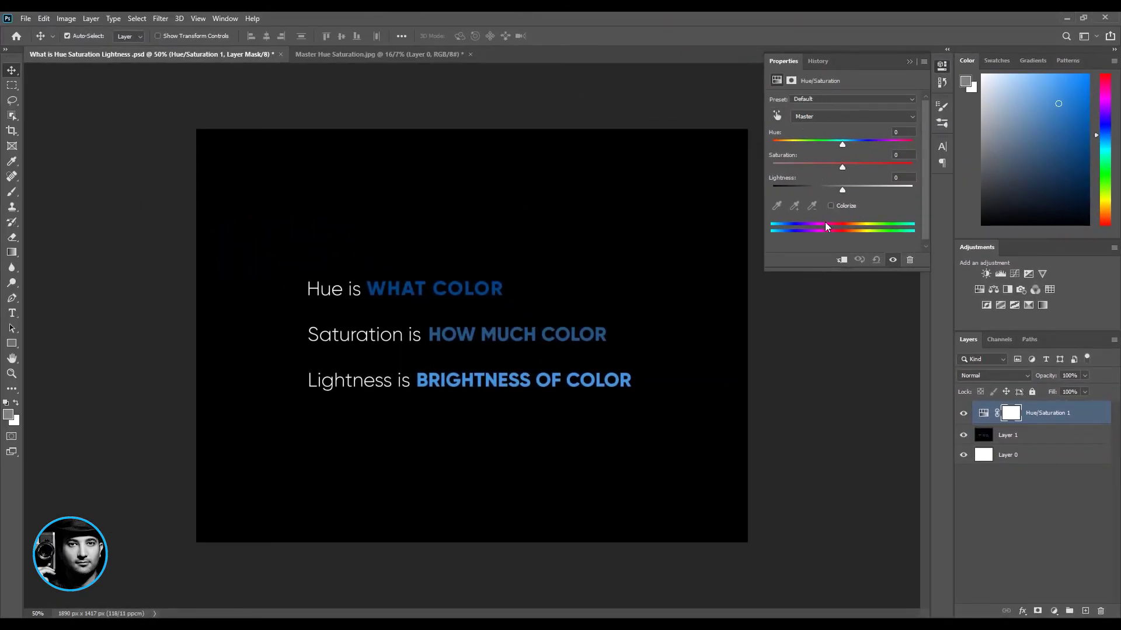
Switch to the Master Hue Saturation.jpg document and add a Hue/Saturation adjustment layer above the peppers photo.
{"action": "left_click", "coordinate": [321, 54]}
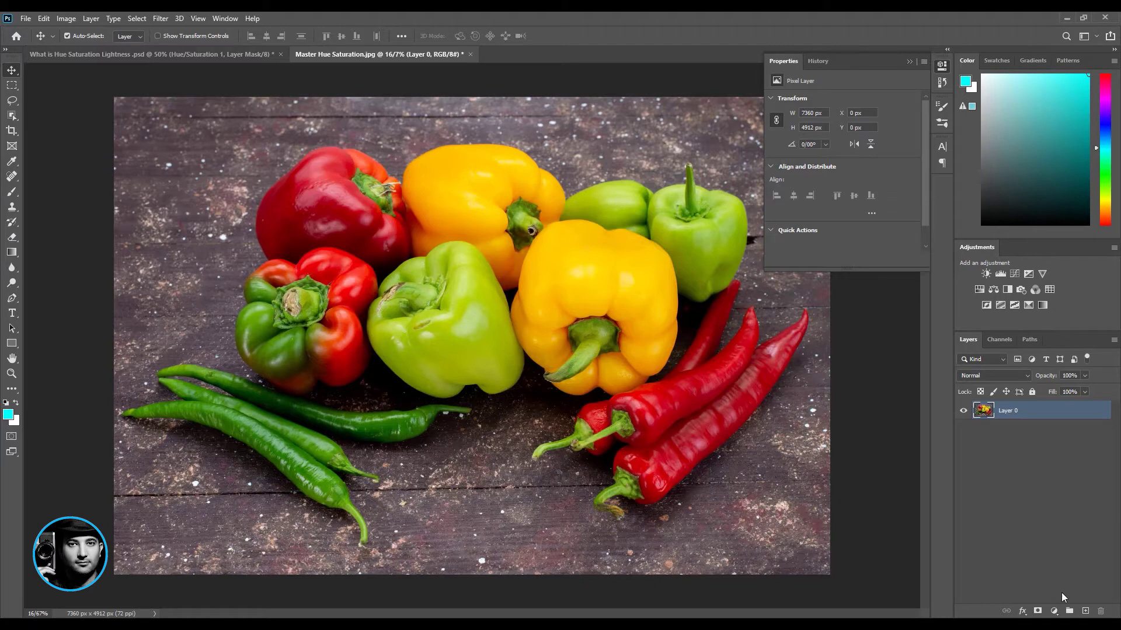
{"action": "left_click", "coordinate": [1054, 611]}
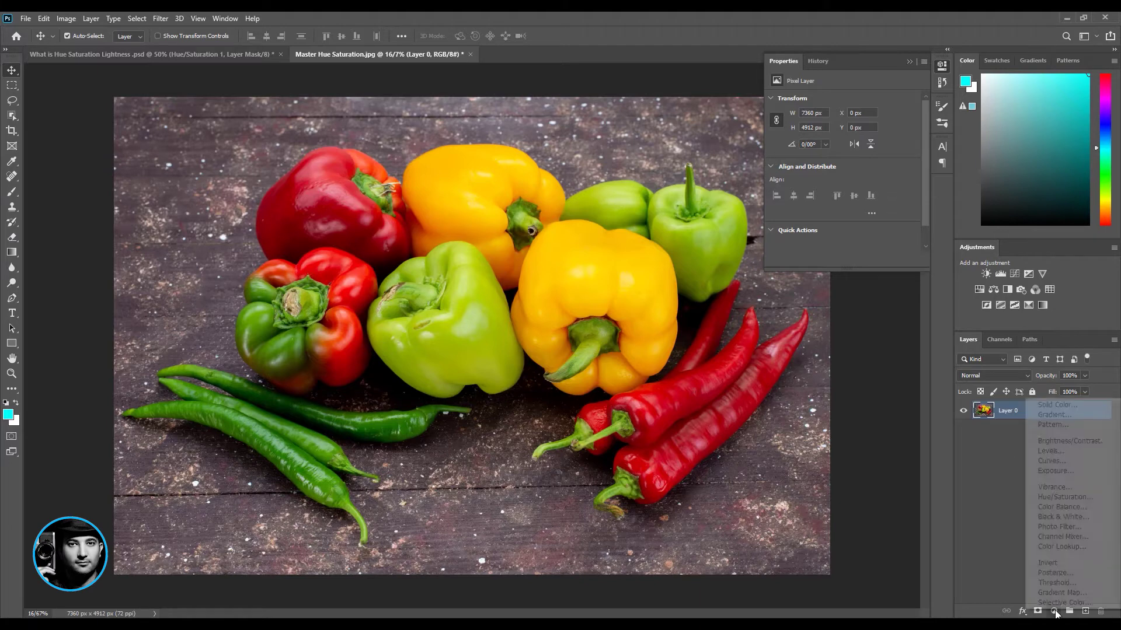
{"action": "left_click", "coordinate": [1068, 497]}
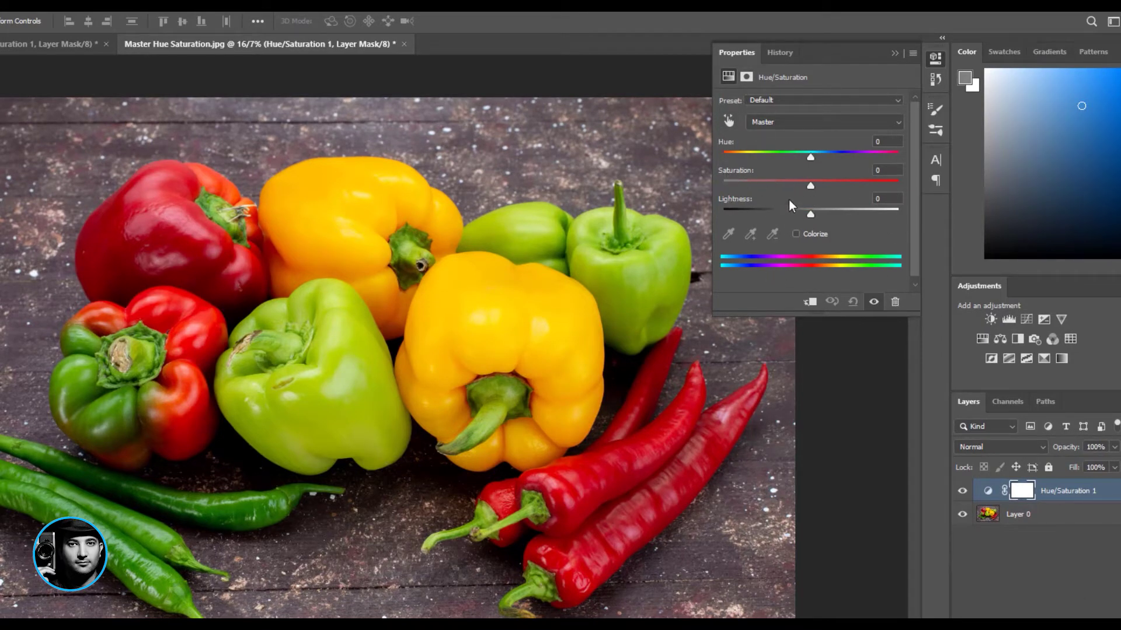
Try a master saturation of +89, reset the adjustment, and set the saturation to +8.
{"action": "left_click_drag", "start_coordinate": [811, 184], "coordinate": [888, 188]}
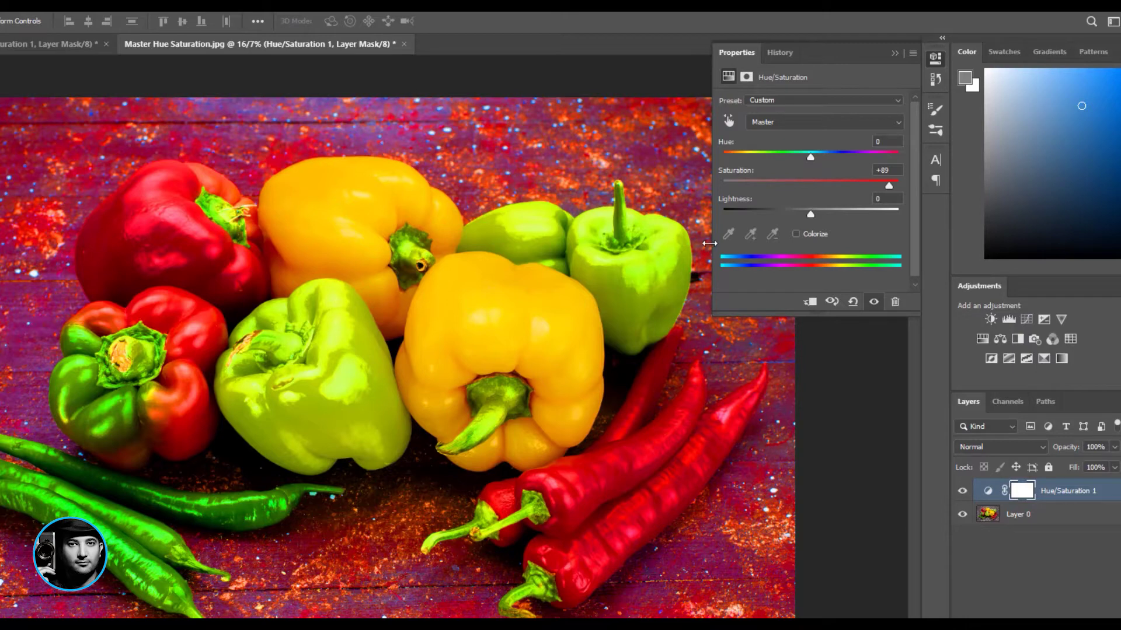
{"action": "left_click", "coordinate": [853, 302]}
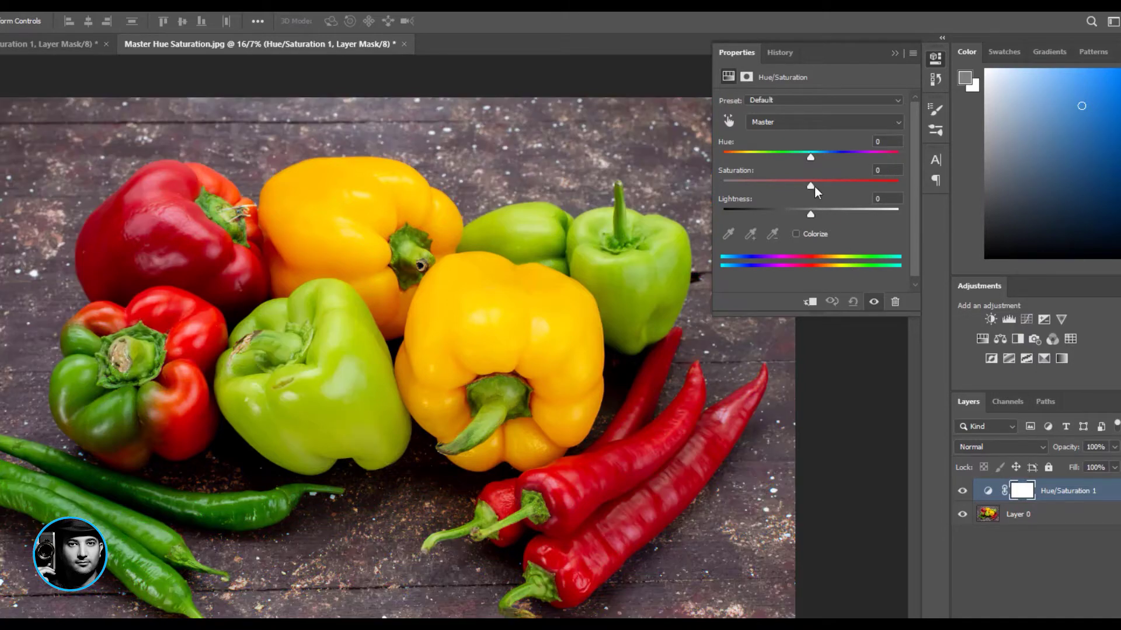
{"action": "mouse_move", "coordinate": [810, 189]}
{"action": "left_mouse_down"}
{"action": "mouse_move", "coordinate": [835, 185]}
{"action": "mouse_move", "coordinate": [818, 183]}
{"action": "left_mouse_up"}
Sample a red chili with the on-image adjustment tool to target Reds, and return the color range to Master.
{"action": "left_click", "coordinate": [729, 124]}
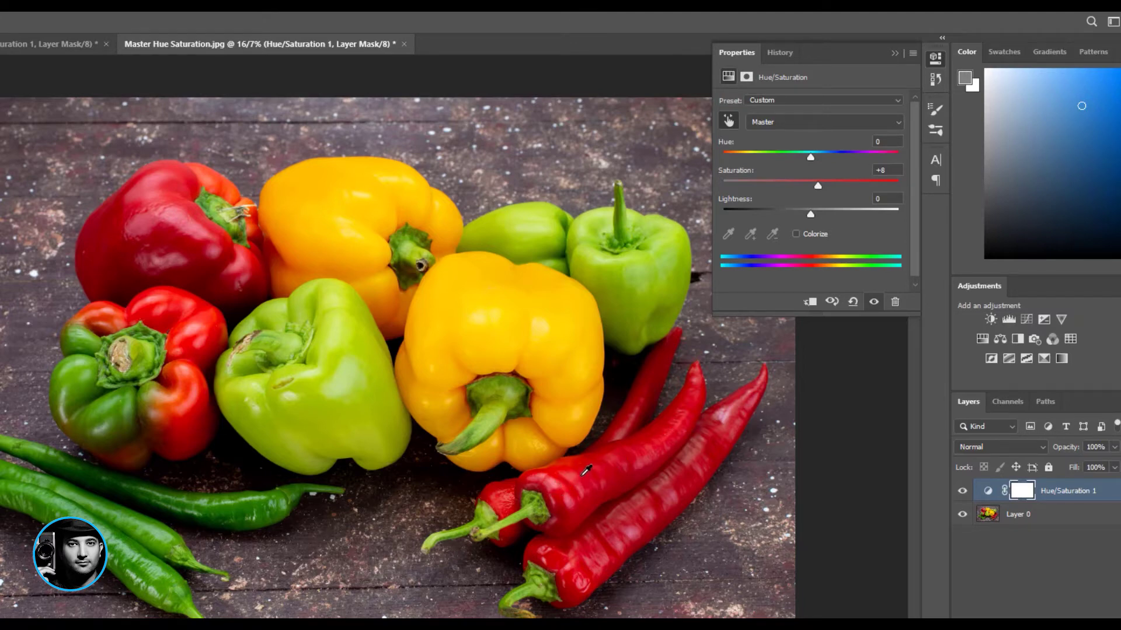
{"action": "left_click", "coordinate": [584, 472]}
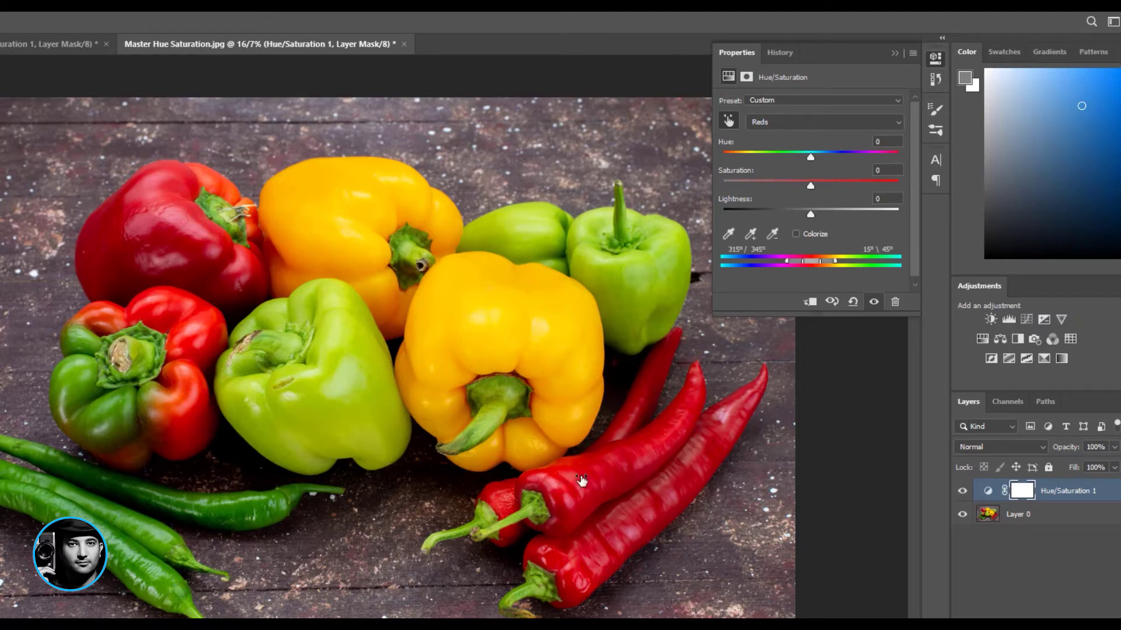
{"action": "left_click", "coordinate": [768, 120]}
{"action": "left_click", "coordinate": [772, 134]}
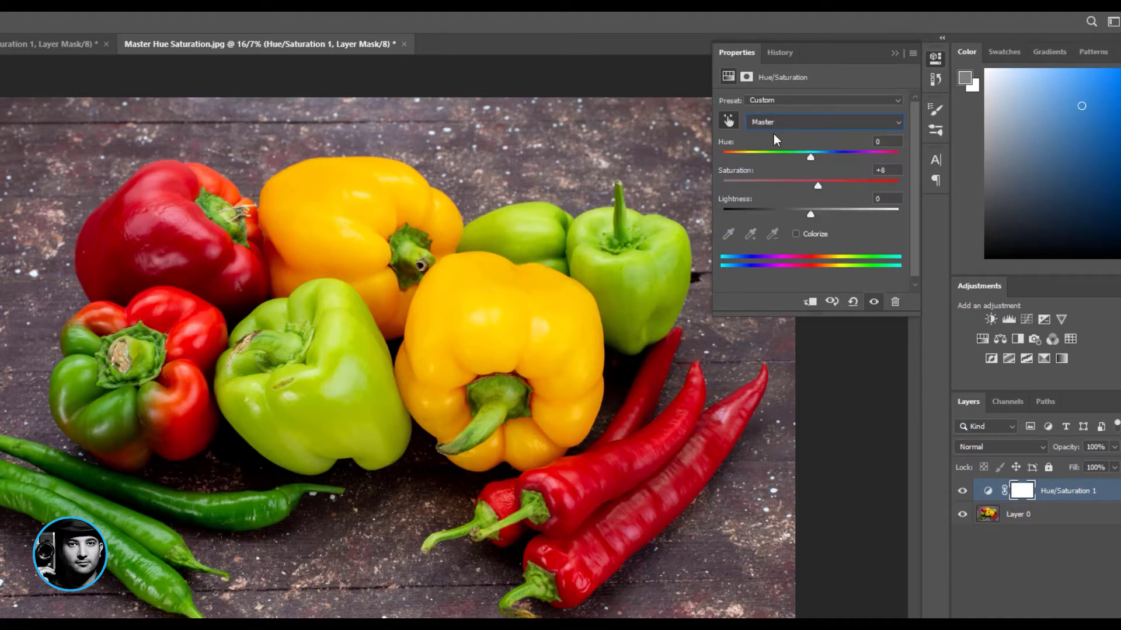
Reselect the Hue/Saturation 1 layer and target Reds again by sampling the chili with the on-image adjustment tool.
{"action": "left_click", "coordinate": [727, 121]}
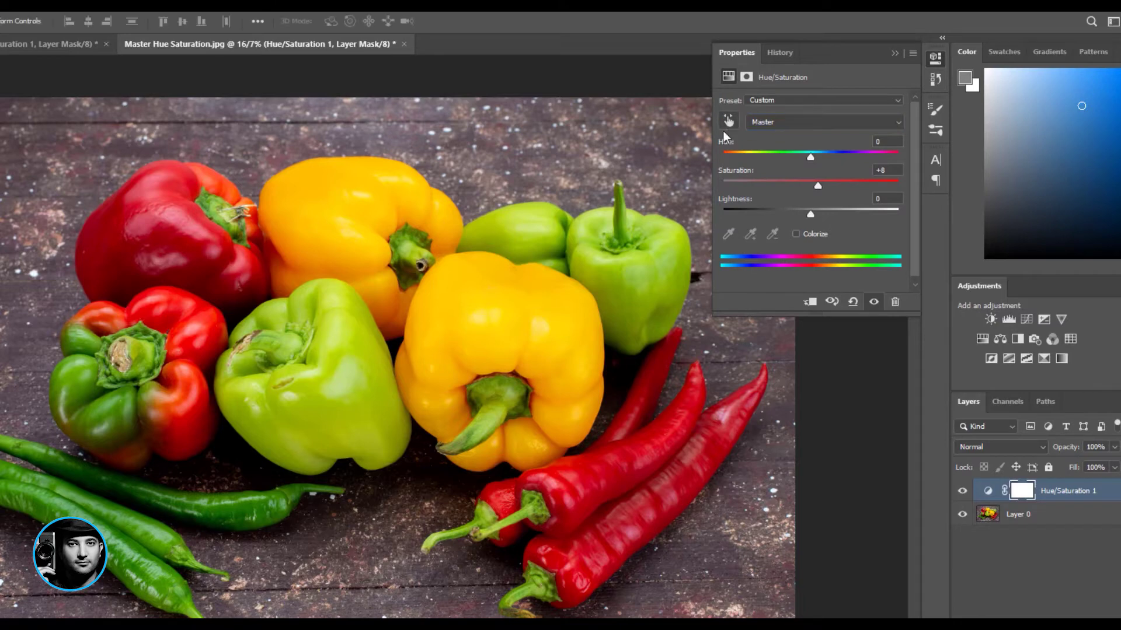
{"action": "left_click", "coordinate": [590, 482]}
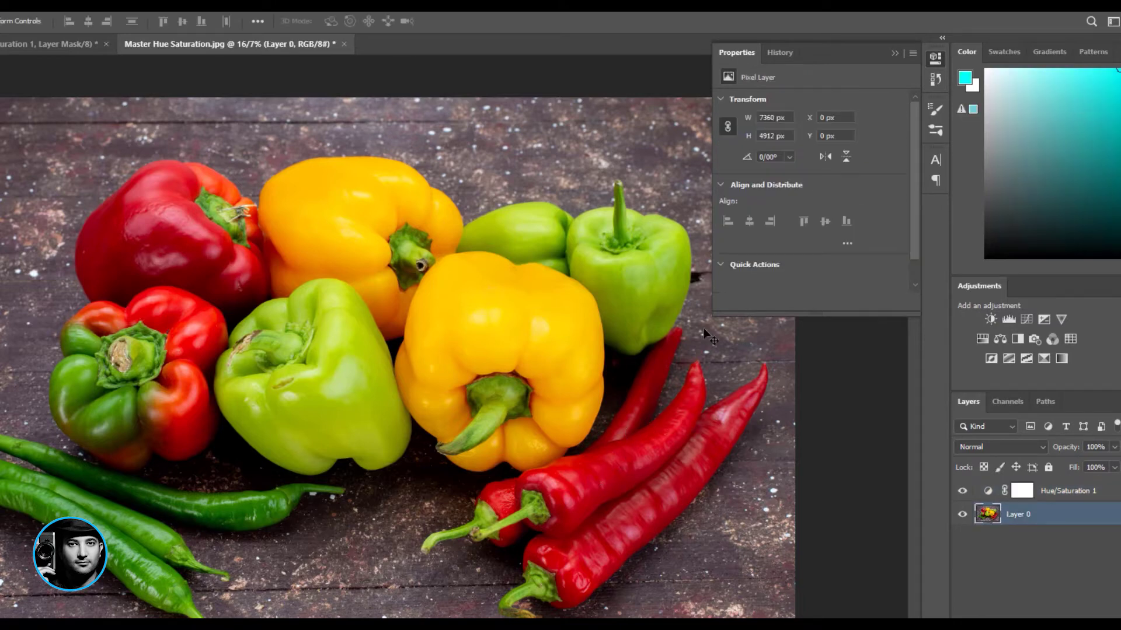
{"action": "left_click", "coordinate": [987, 491]}
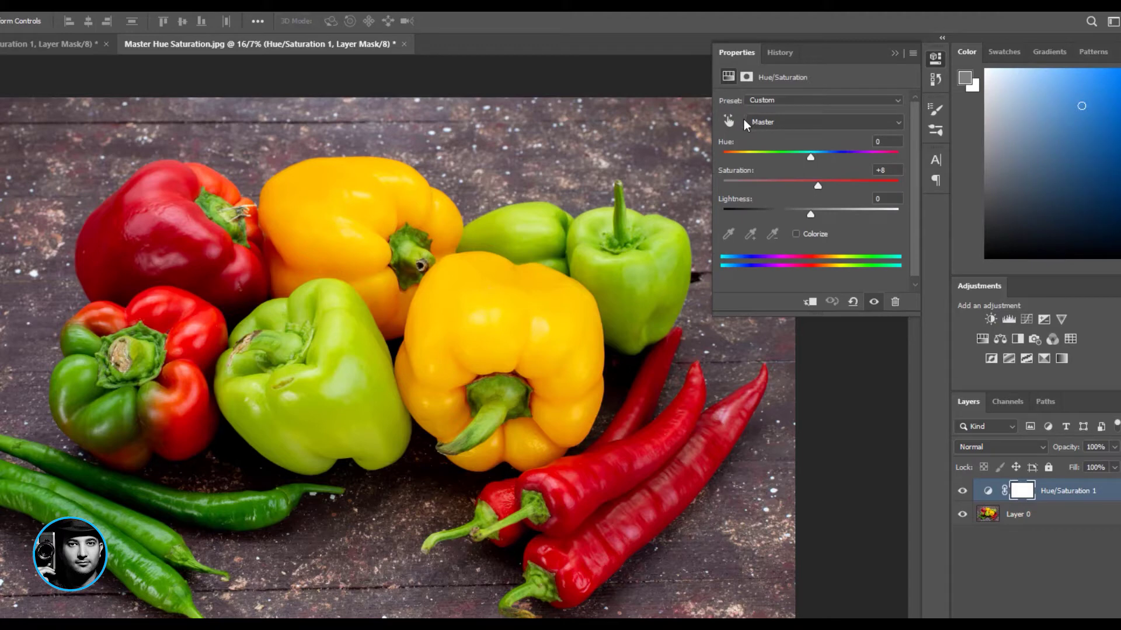
{"action": "left_click", "coordinate": [728, 121]}
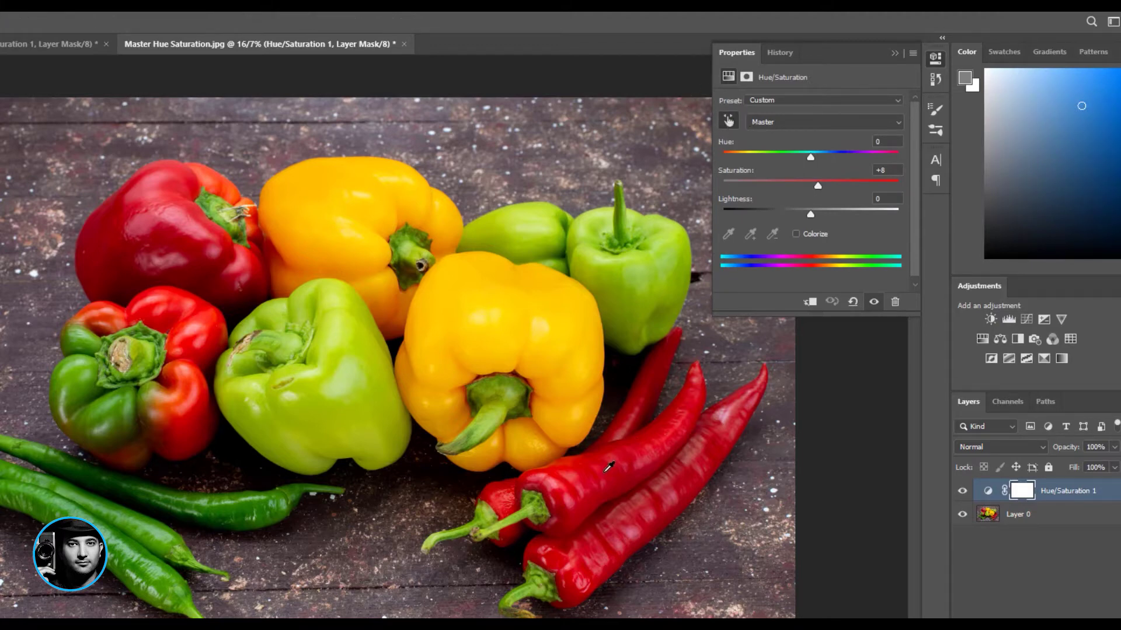
{"action": "left_click", "coordinate": [609, 467]}
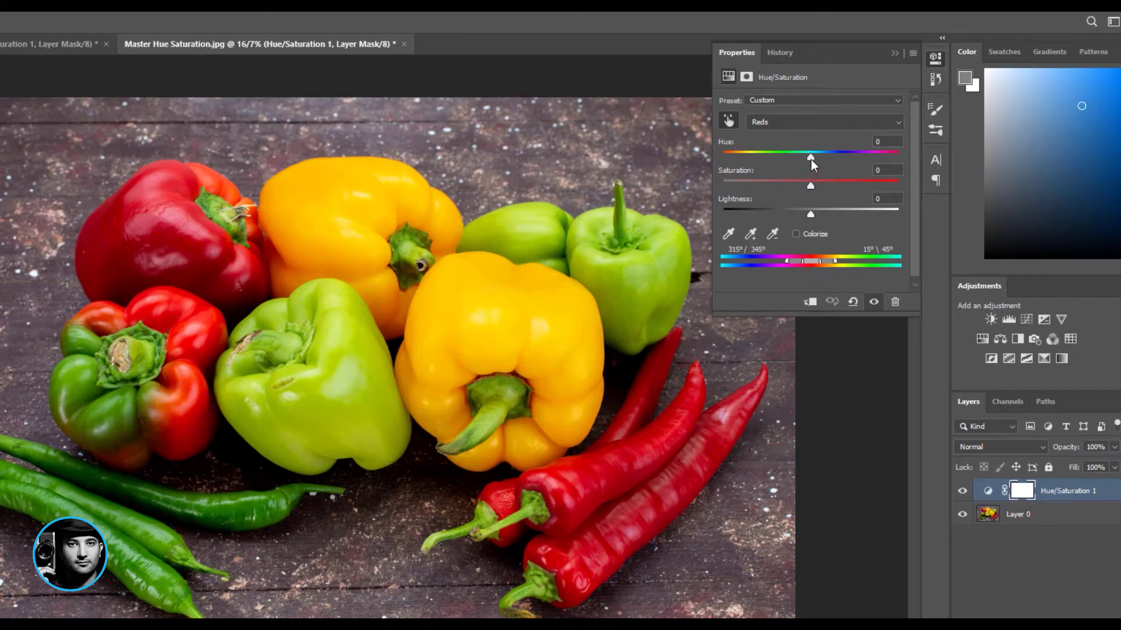
Shift the Reds hue to -49 and on to -123, move the range's lower limit, and reset the whole adjustment.
{"action": "left_click_drag", "start_coordinate": [811, 158], "coordinate": [773, 154]}
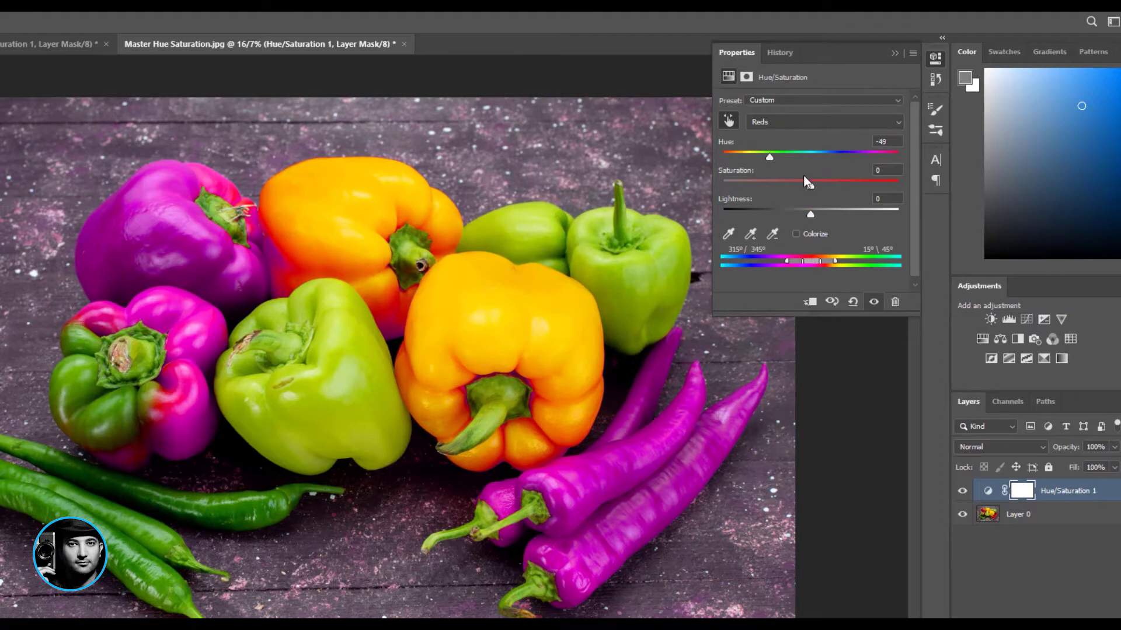
{"action": "left_click_drag", "start_coordinate": [766, 153], "coordinate": [744, 153]}
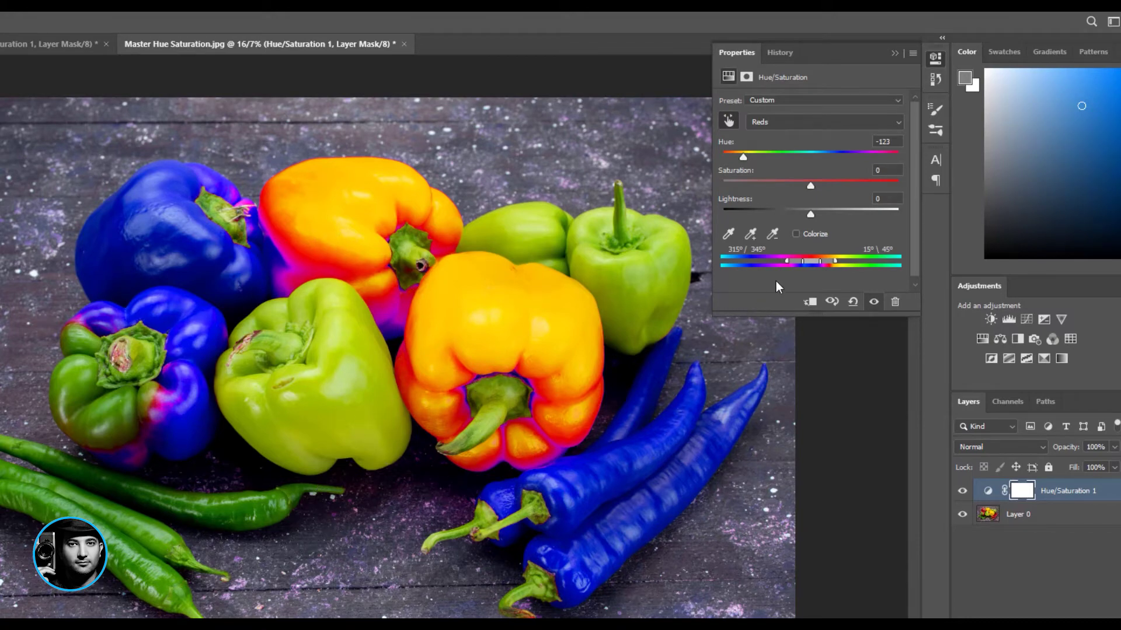
{"action": "mouse_move", "coordinate": [787, 260]}
{"action": "left_mouse_down"}
{"action": "mouse_move", "coordinate": [733, 260]}
{"action": "mouse_move", "coordinate": [795, 266]}
{"action": "left_mouse_up"}
{"action": "left_click", "coordinate": [853, 303]}
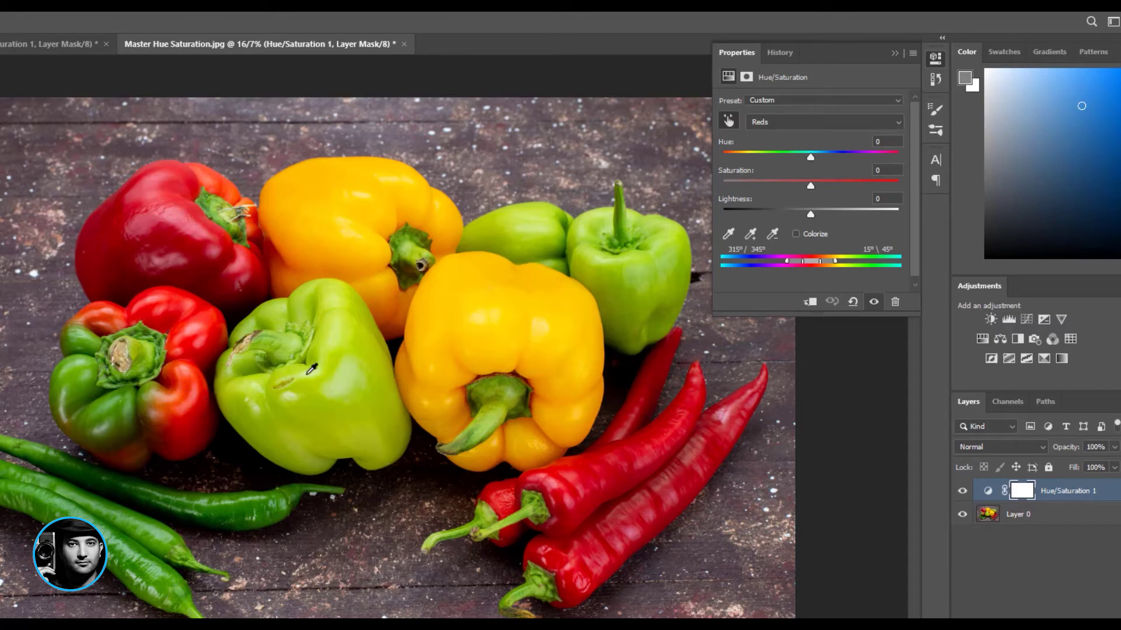
{"action": "left_click", "coordinate": [852, 302]}
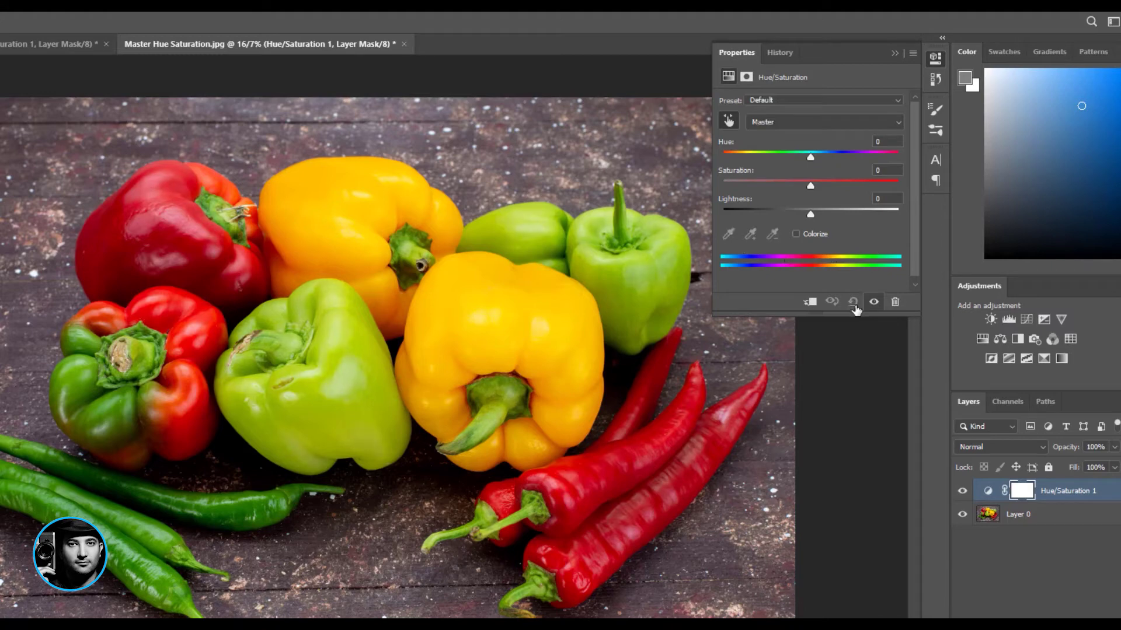
Target Reds by sampling a red chili on the image, and set their hue to +180 and saturation to +100.
{"action": "left_click", "coordinate": [727, 121]}
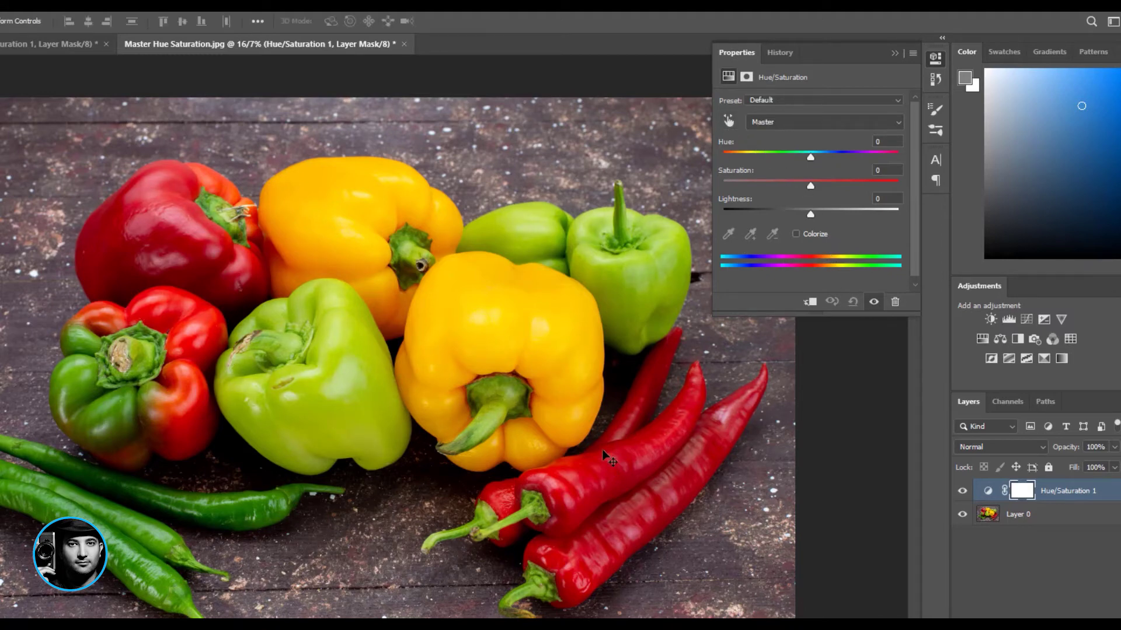
{"action": "left_click", "coordinate": [728, 120]}
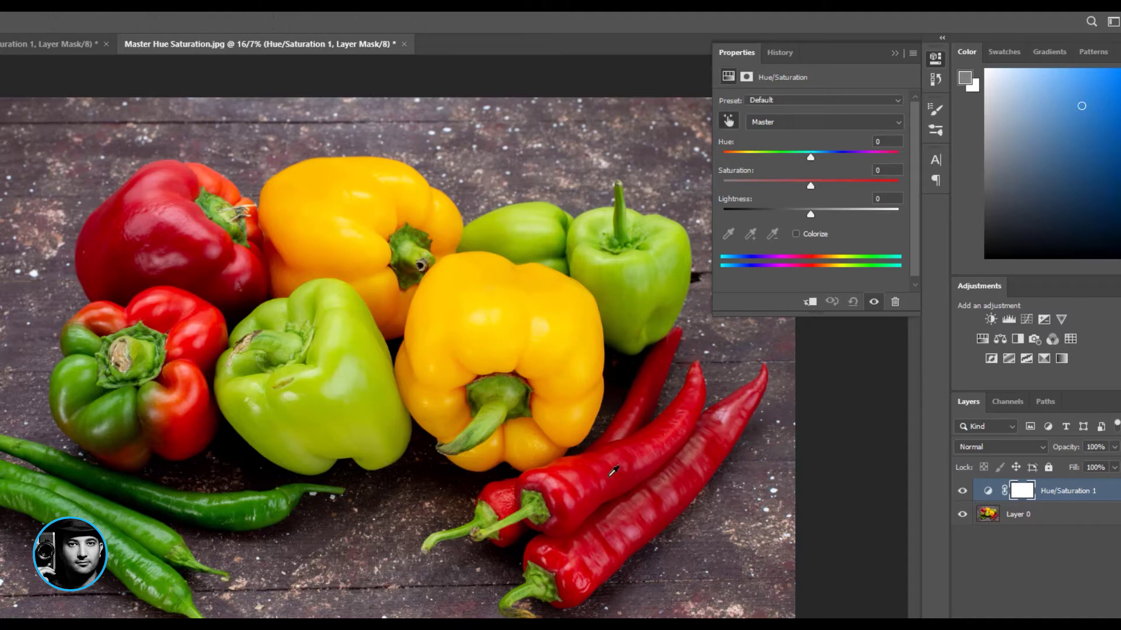
{"action": "left_click", "coordinate": [614, 467]}
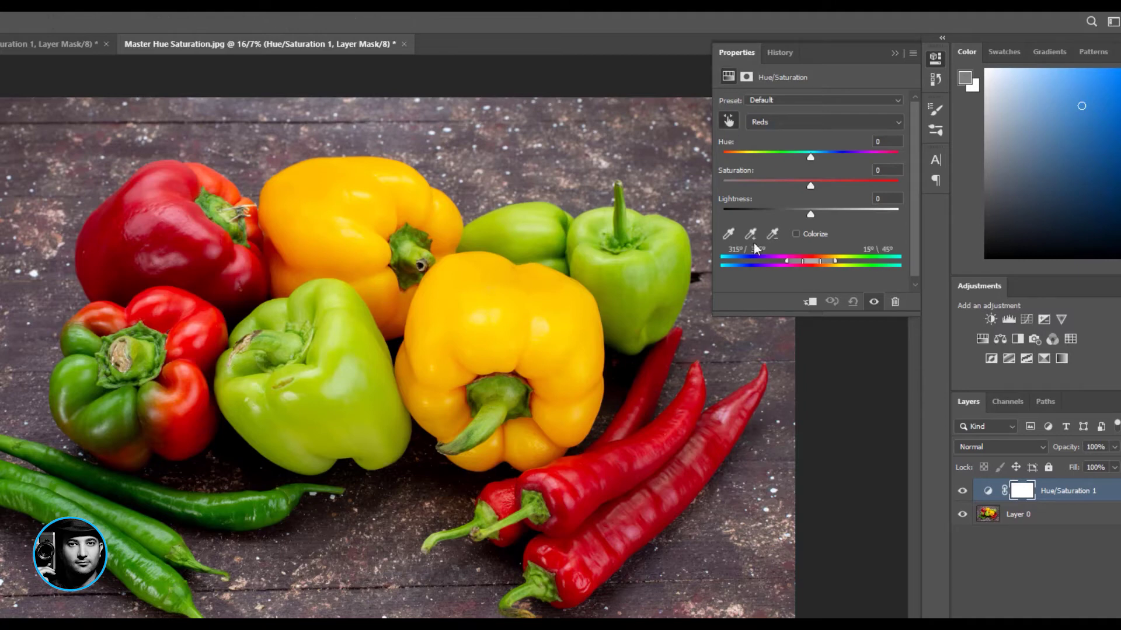
{"action": "left_click_drag", "start_coordinate": [811, 155], "coordinate": [933, 153]}
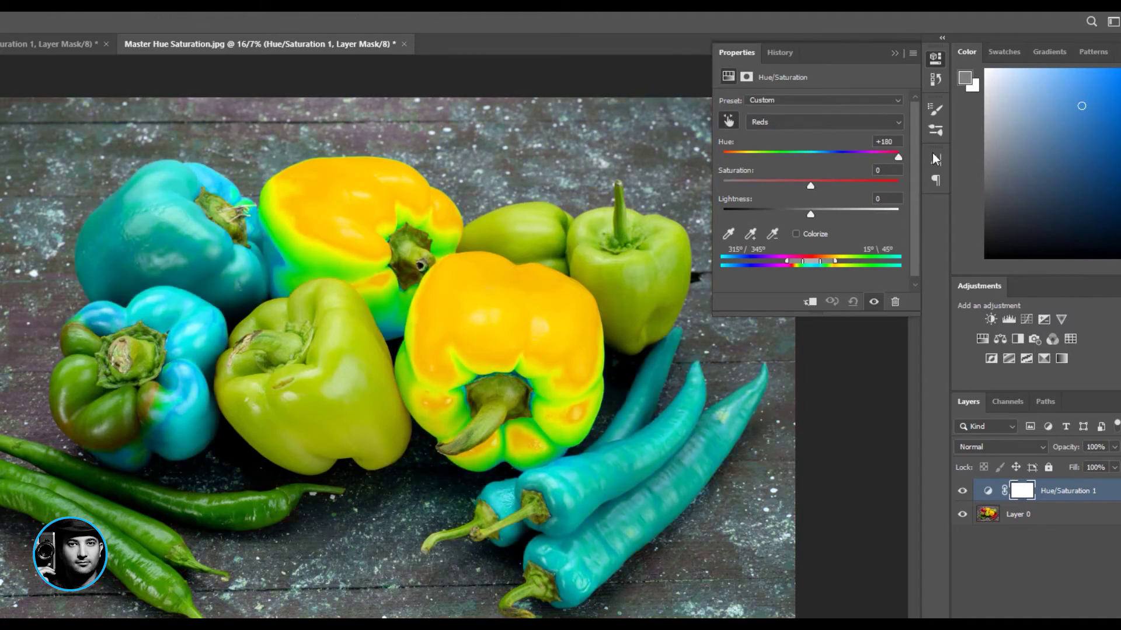
{"action": "left_click_drag", "start_coordinate": [808, 182], "coordinate": [933, 183]}
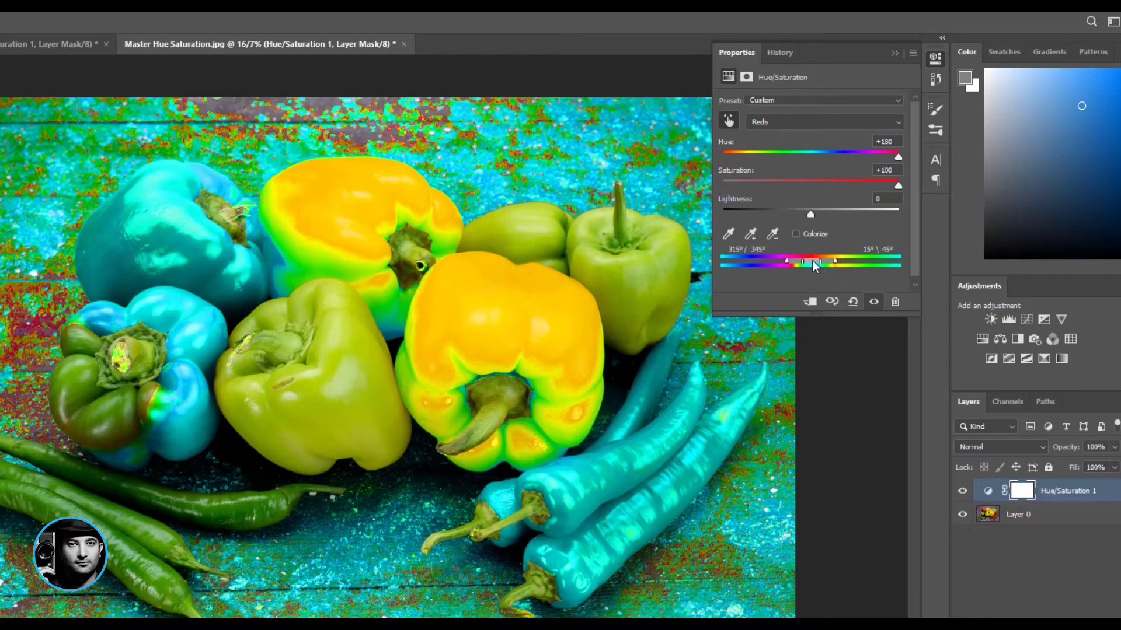
Slide the affected color range to Yellows and back to Reds, and narrow it to 320°/329° and 0°\13°.
{"action": "left_click_drag", "start_coordinate": [812, 260], "coordinate": [840, 260]}
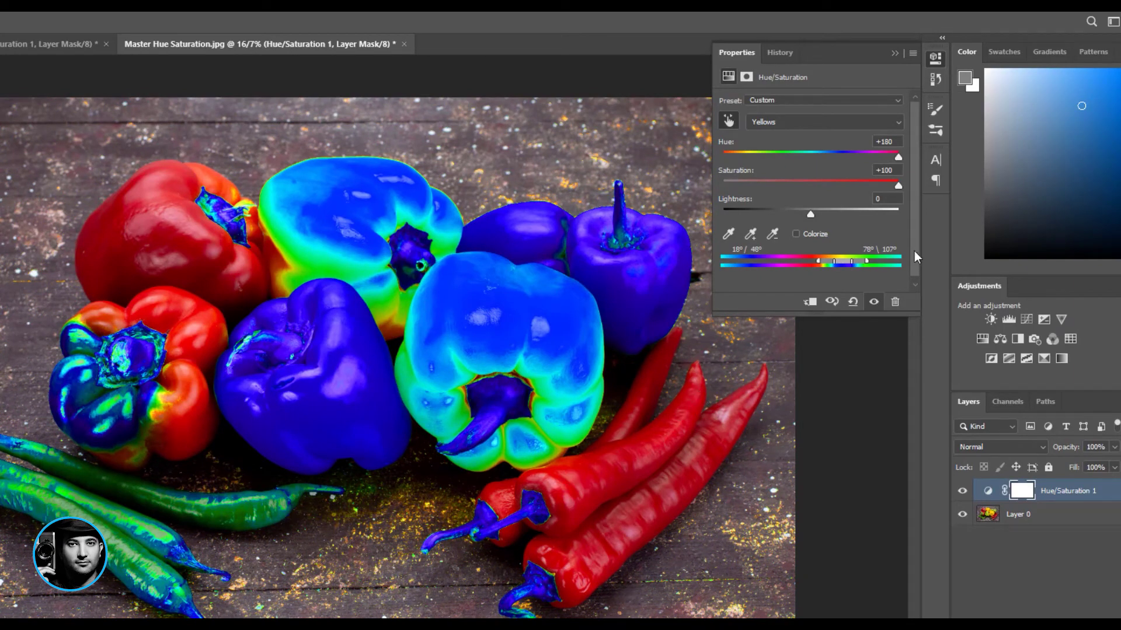
{"action": "left_click_drag", "start_coordinate": [845, 262], "coordinate": [790, 264]}
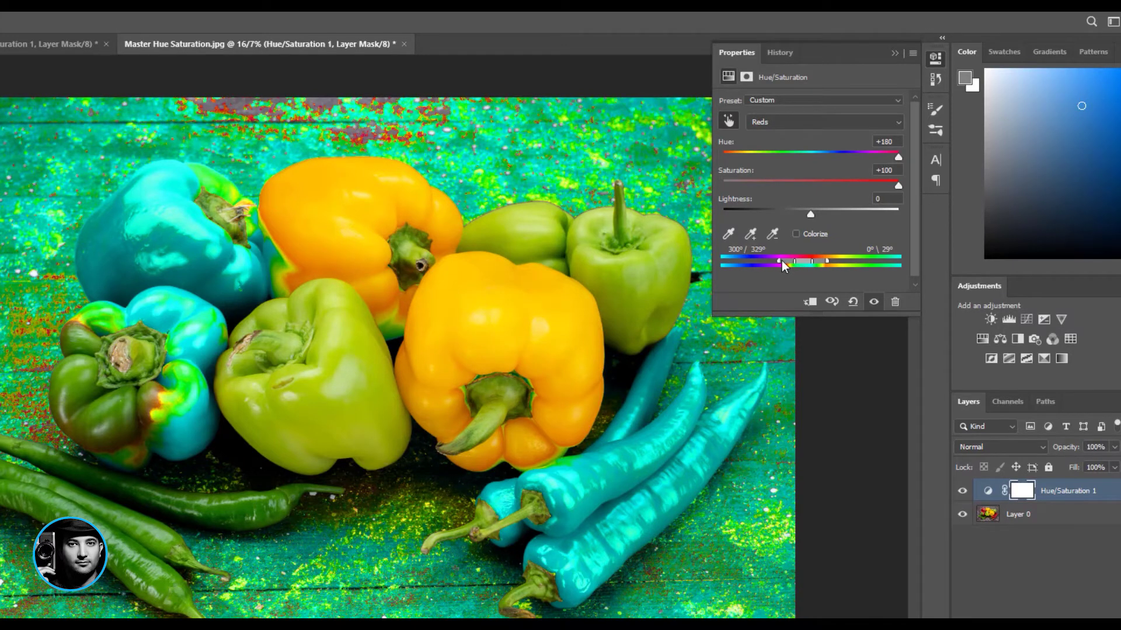
{"action": "left_click_drag", "start_coordinate": [782, 260], "coordinate": [817, 261]}
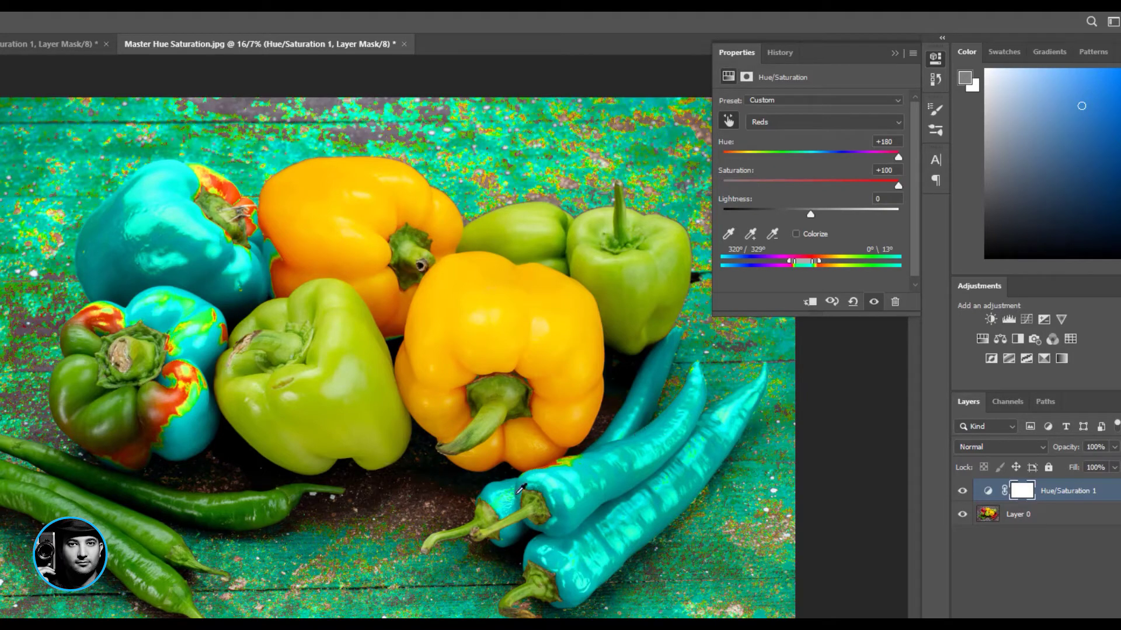
Fine-tune the Reds range limits to 319°/332° and 10°\20° so the red peppers are covered.
{"action": "left_click_drag", "start_coordinate": [813, 262], "coordinate": [806, 263]}
{"action": "mouse_move", "coordinate": [805, 264]}
{"action": "left_mouse_down"}
{"action": "mouse_move", "coordinate": [821, 260]}
{"action": "mouse_move", "coordinate": [791, 261]}
{"action": "left_mouse_up"}
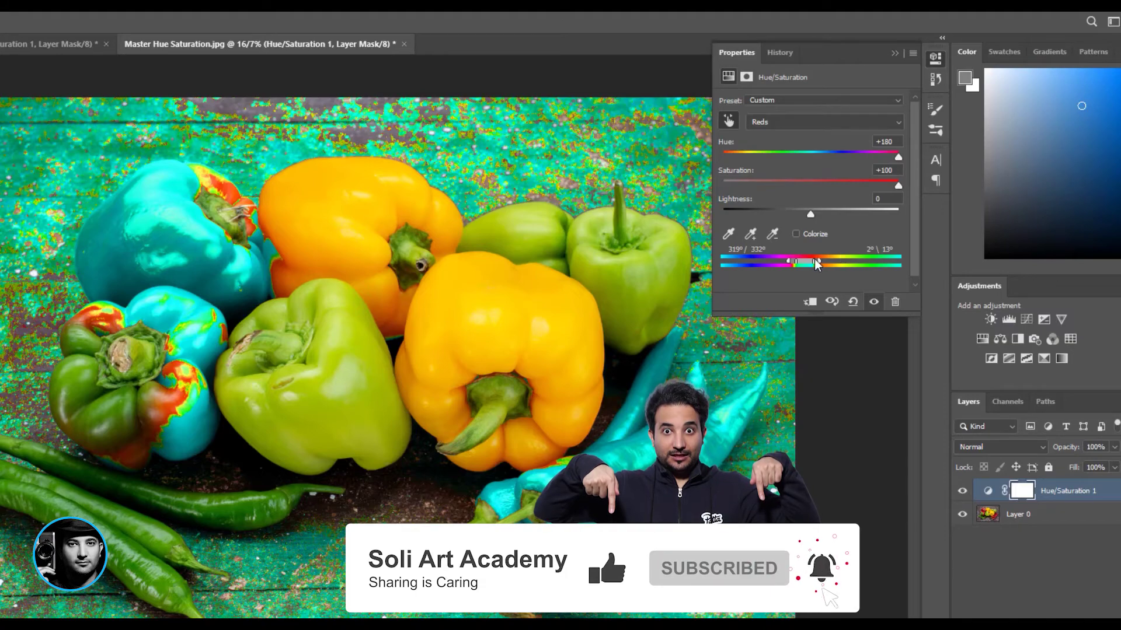
{"action": "left_click_drag", "start_coordinate": [813, 261], "coordinate": [818, 264]}
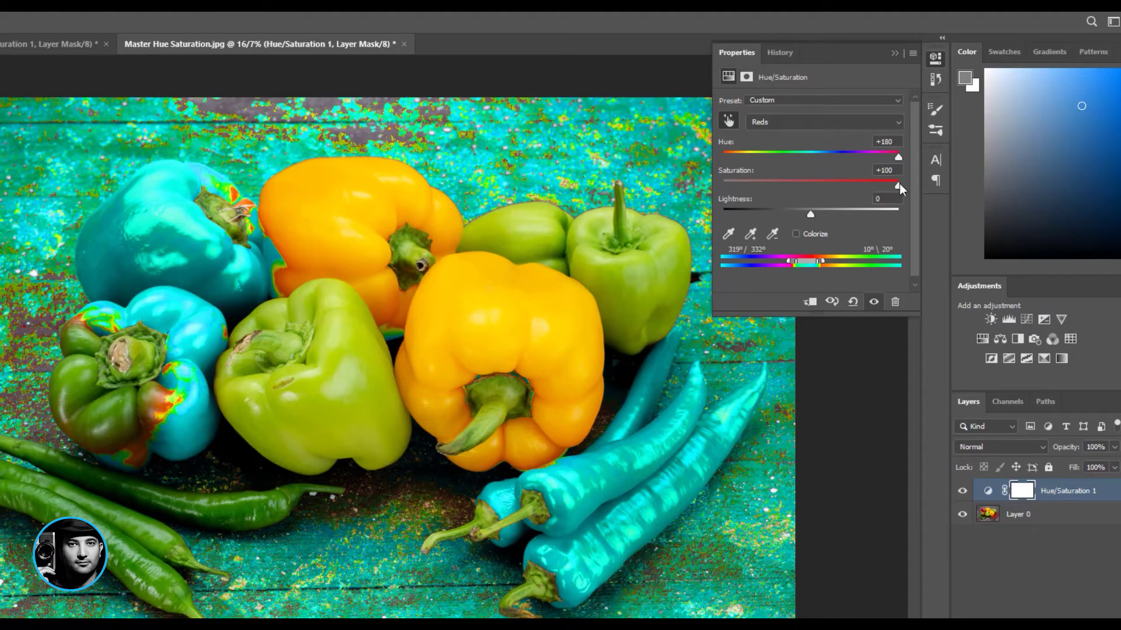
Set the Reds saturation to 0 and shift their hue to -131, turning the red peppers blue.
{"action": "left_click", "coordinate": [884, 170]}
{"action": "type", "text": "0"}
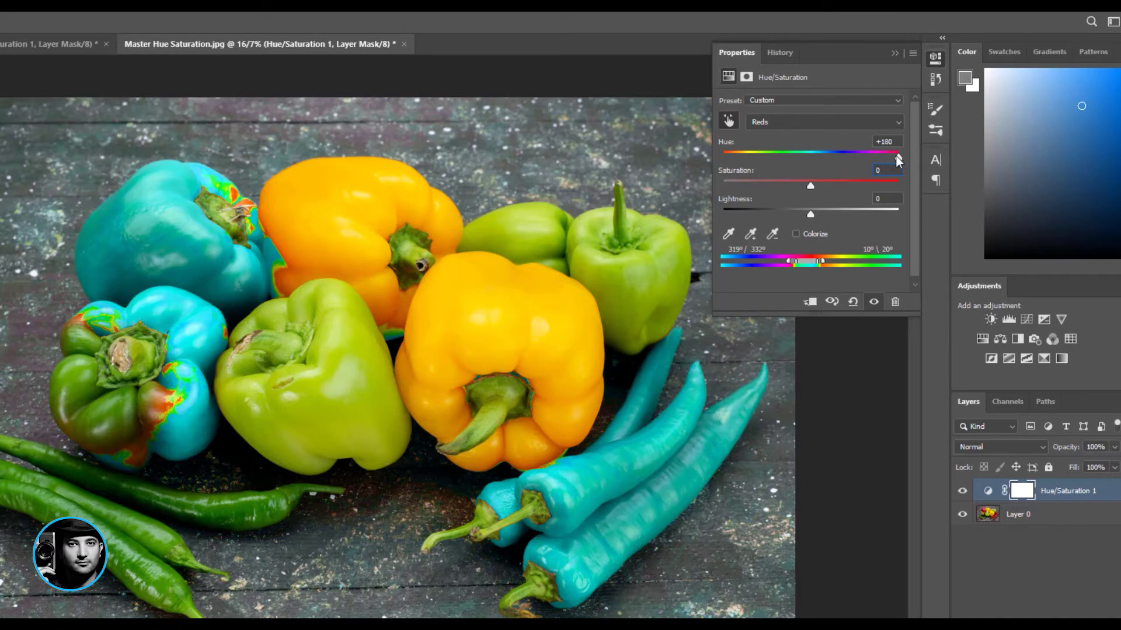
{"action": "left_click_drag", "start_coordinate": [896, 156], "coordinate": [783, 159]}
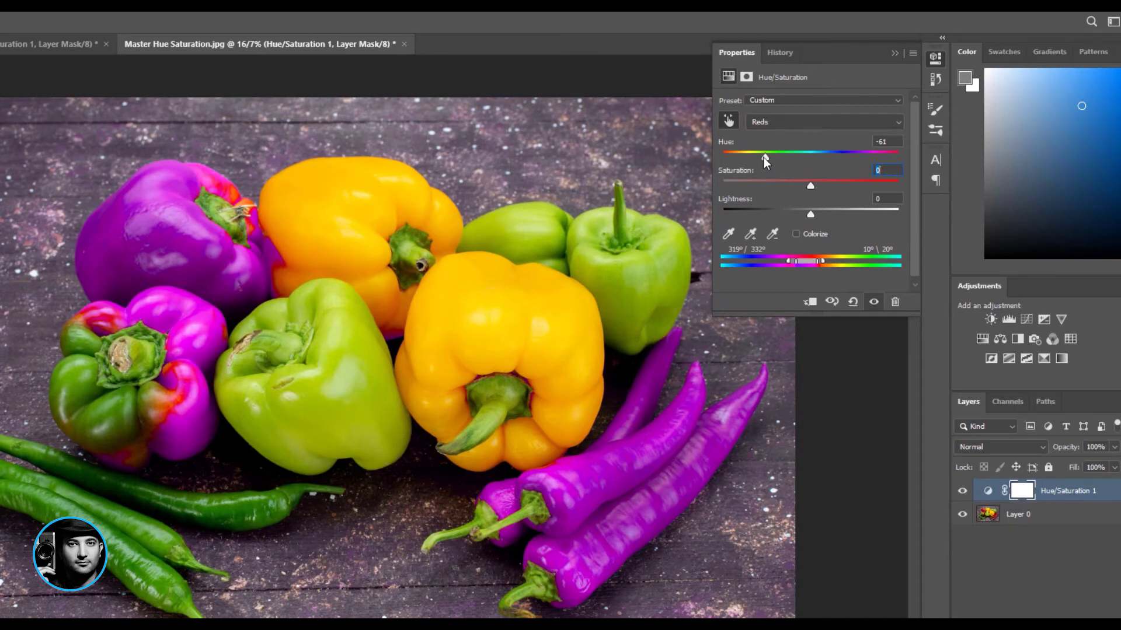
{"action": "left_click_drag", "start_coordinate": [764, 156], "coordinate": [740, 156]}
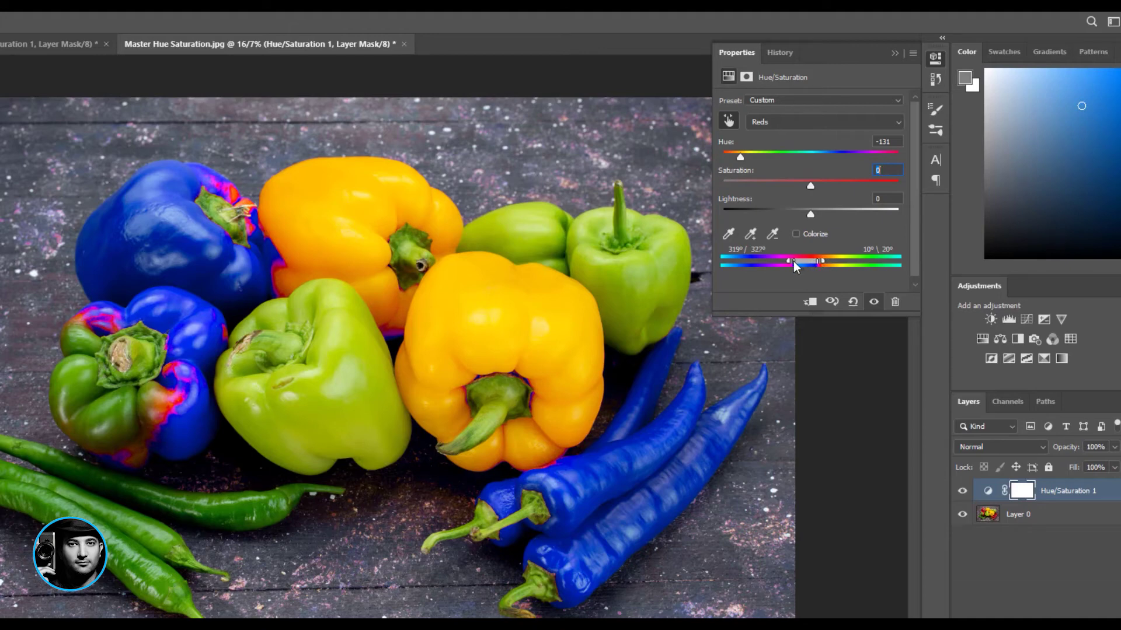
Widen the Reds range to 306°/322° and 21°\32°, and set the Reds hue to -35.
{"action": "left_click_drag", "start_coordinate": [791, 261], "coordinate": [823, 261]}
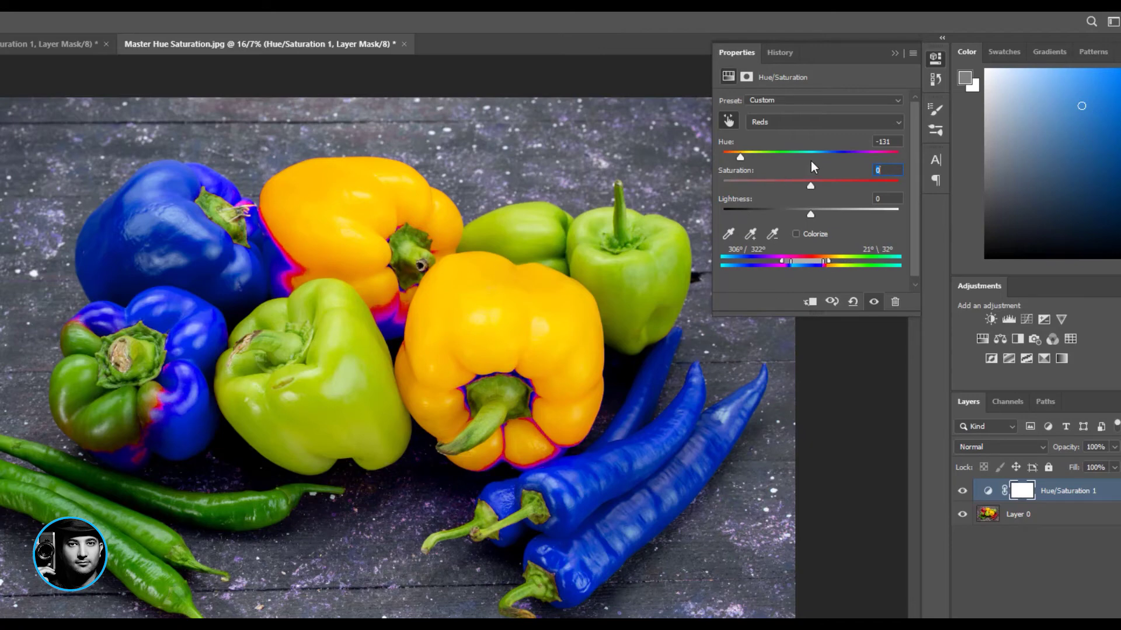
{"action": "left_click_drag", "start_coordinate": [742, 157], "coordinate": [785, 156]}
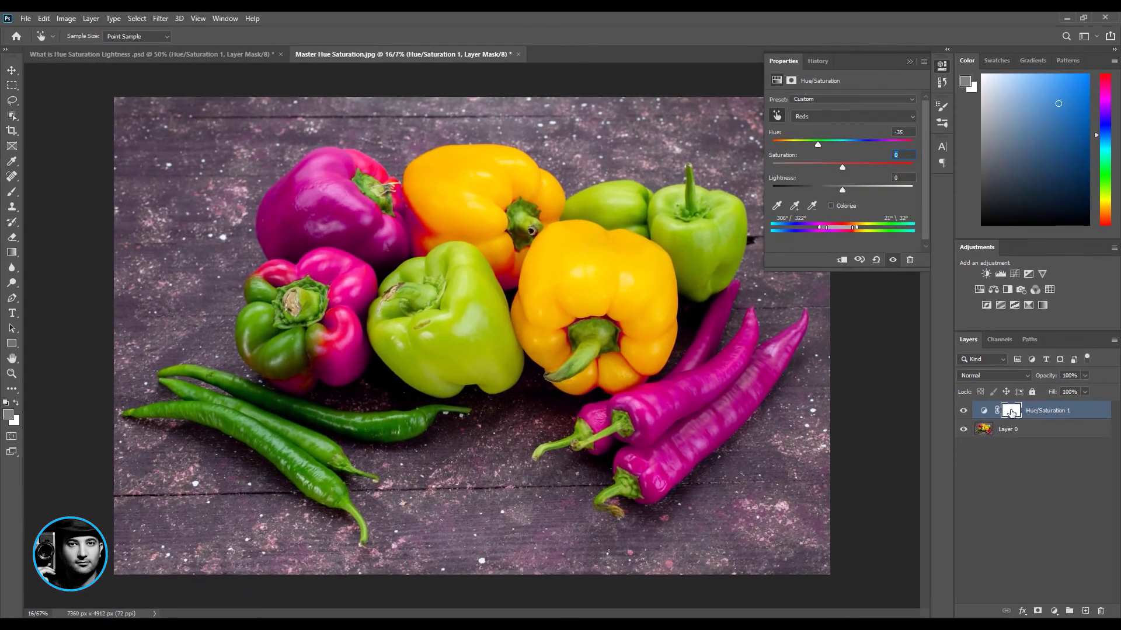
Paint black with the Brush on the adjustment's layer mask over the reddish areas of both yellow peppers to exclude them from the recoloring.
{"action": "left_click", "coordinate": [1019, 475]}
{"action": "key", "text": "d"}
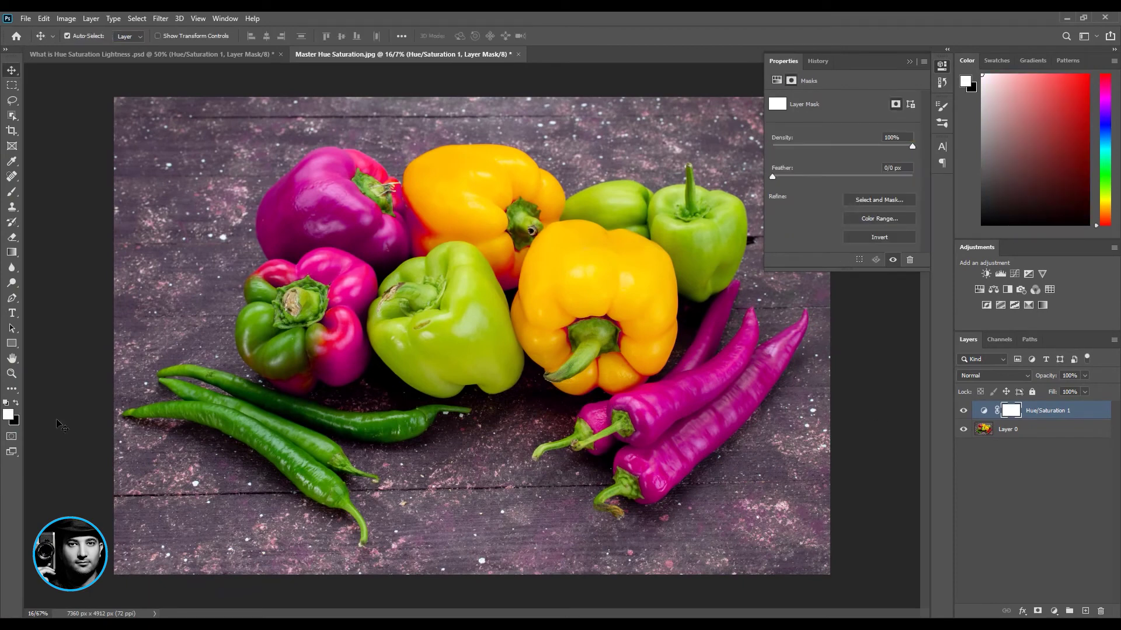
{"action": "left_click", "coordinate": [14, 403]}
{"action": "key", "text": "b"}
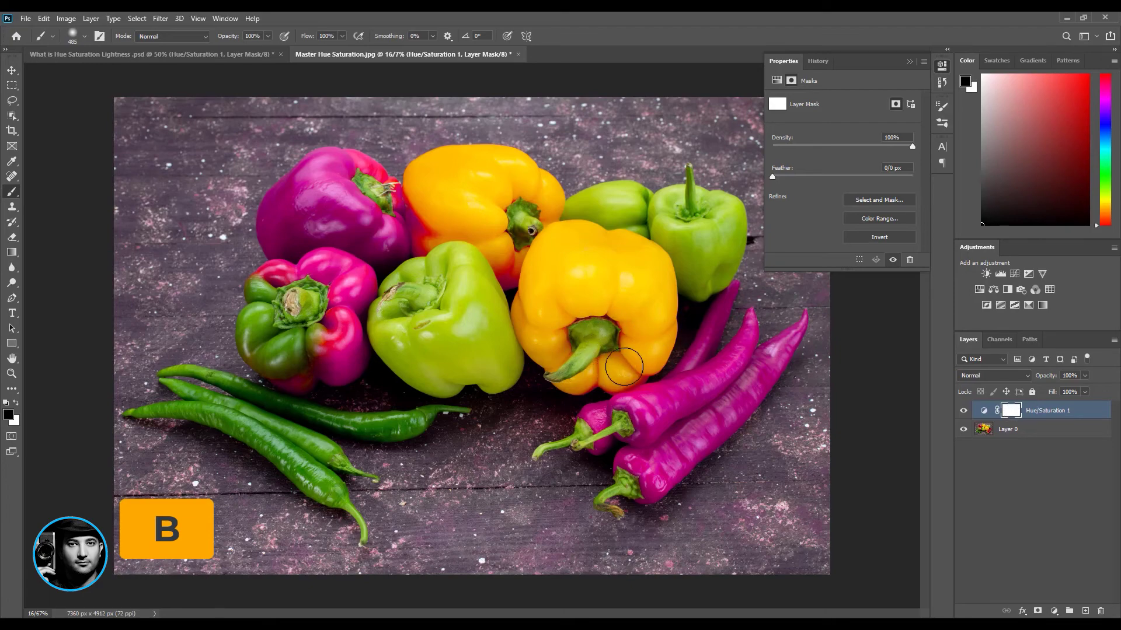
{"action": "left_click", "coordinate": [625, 360]}
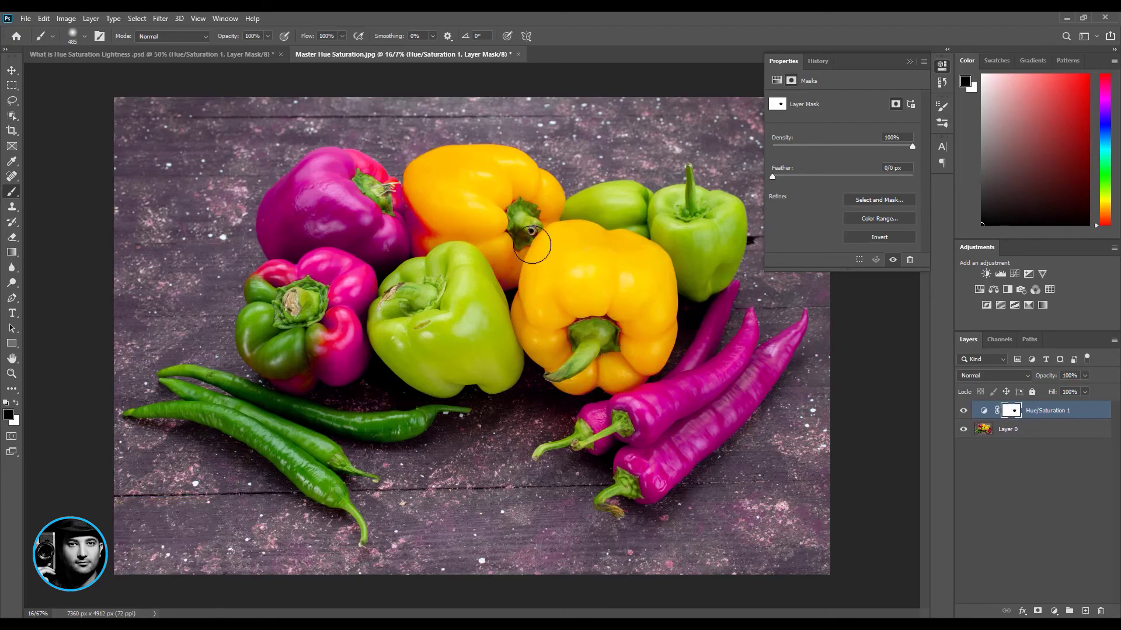
{"action": "left_click_drag", "start_coordinate": [439, 217], "coordinate": [423, 195]}
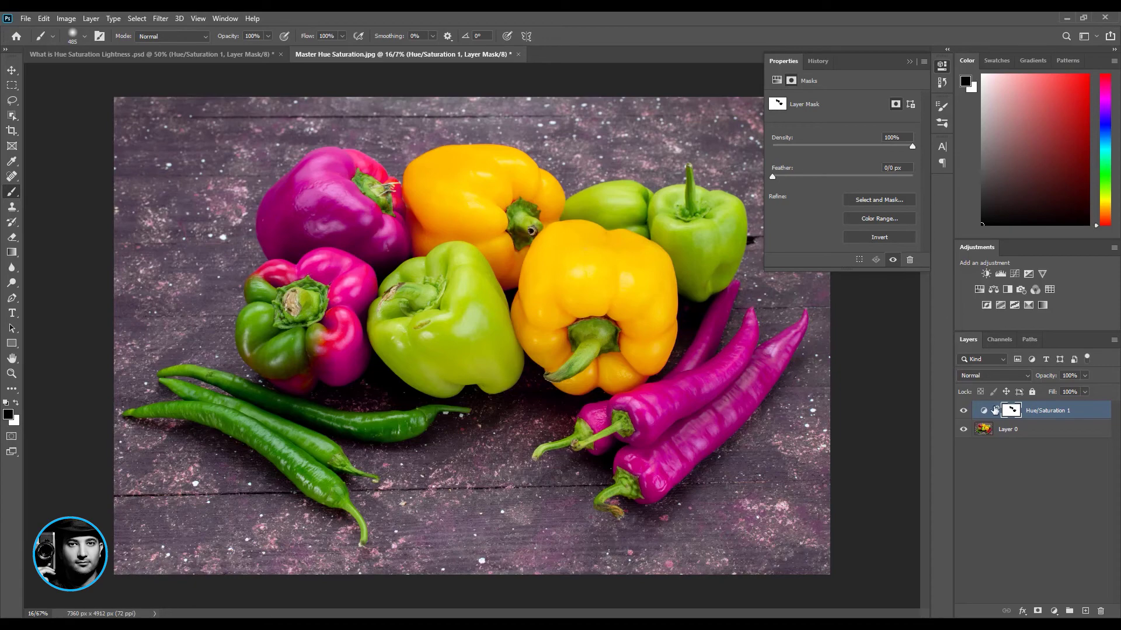
Shift the Master hue to -90 and disable the adjustment's layer mask to compare the image with and without it.
{"action": "left_click", "coordinate": [984, 411]}
{"action": "left_click_drag", "start_coordinate": [842, 144], "coordinate": [798, 143]}
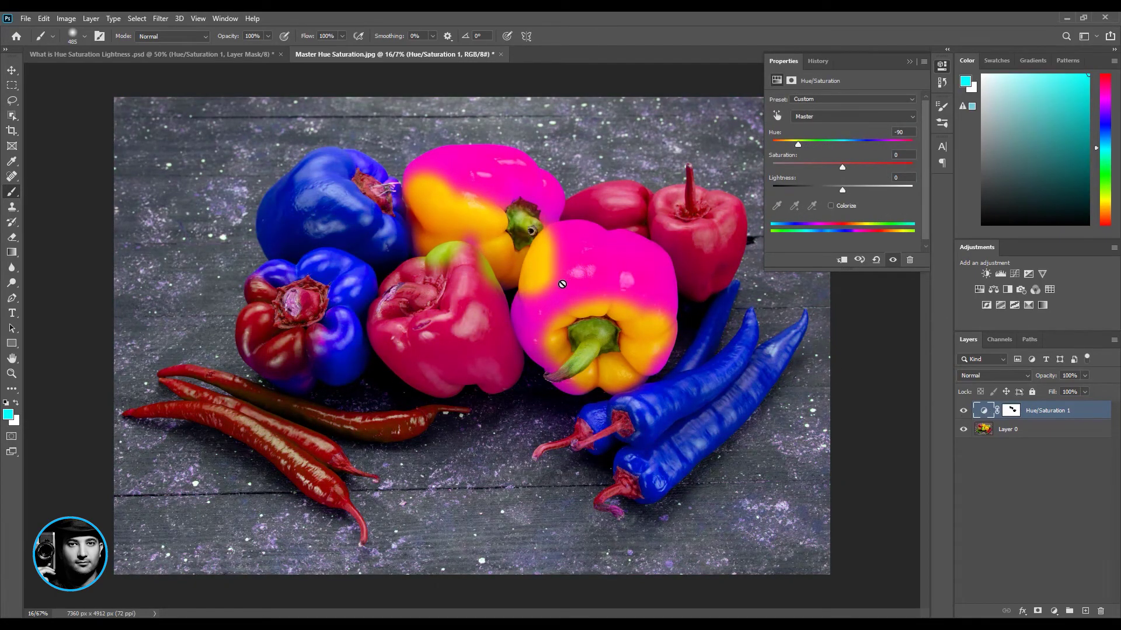
{"action": "right_click", "coordinate": [1010, 412]}
{"action": "left_click", "coordinate": [1016, 418]}
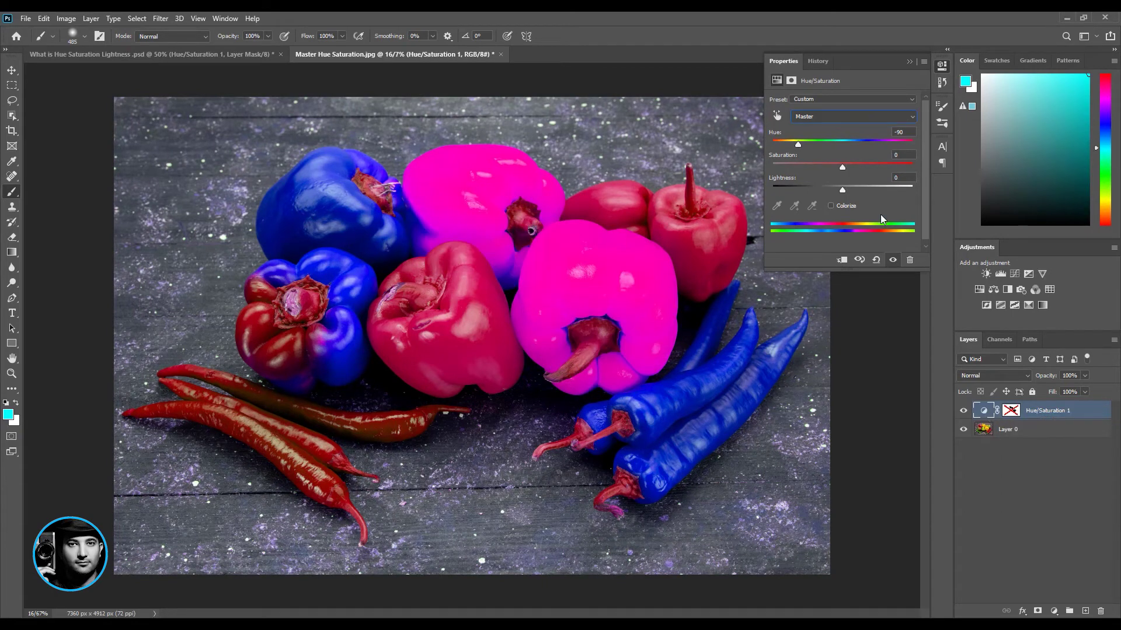
{"action": "left_click", "coordinate": [1004, 432]}
{"action": "left_click", "coordinate": [1037, 410]}
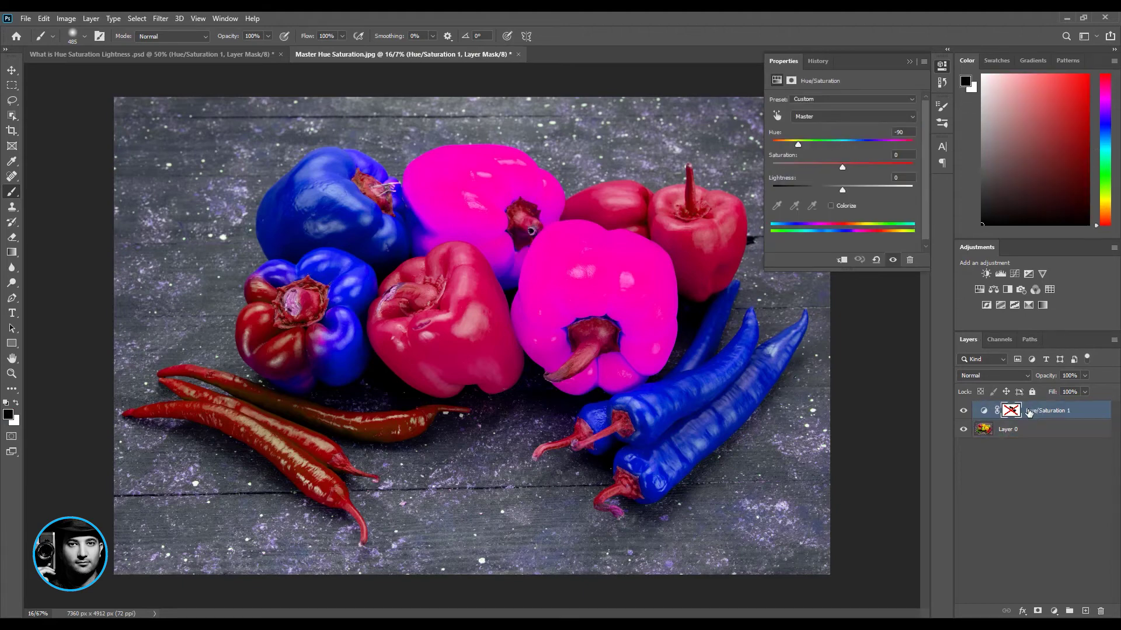
{"action": "left_click", "coordinate": [803, 115]}
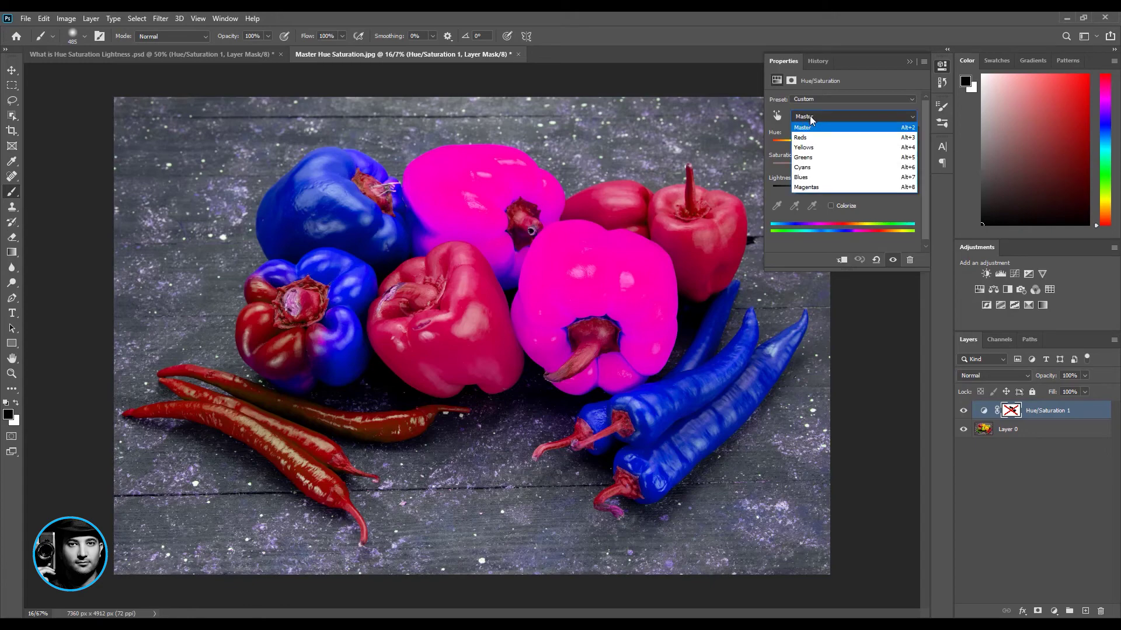
{"action": "left_click", "coordinate": [806, 128]}
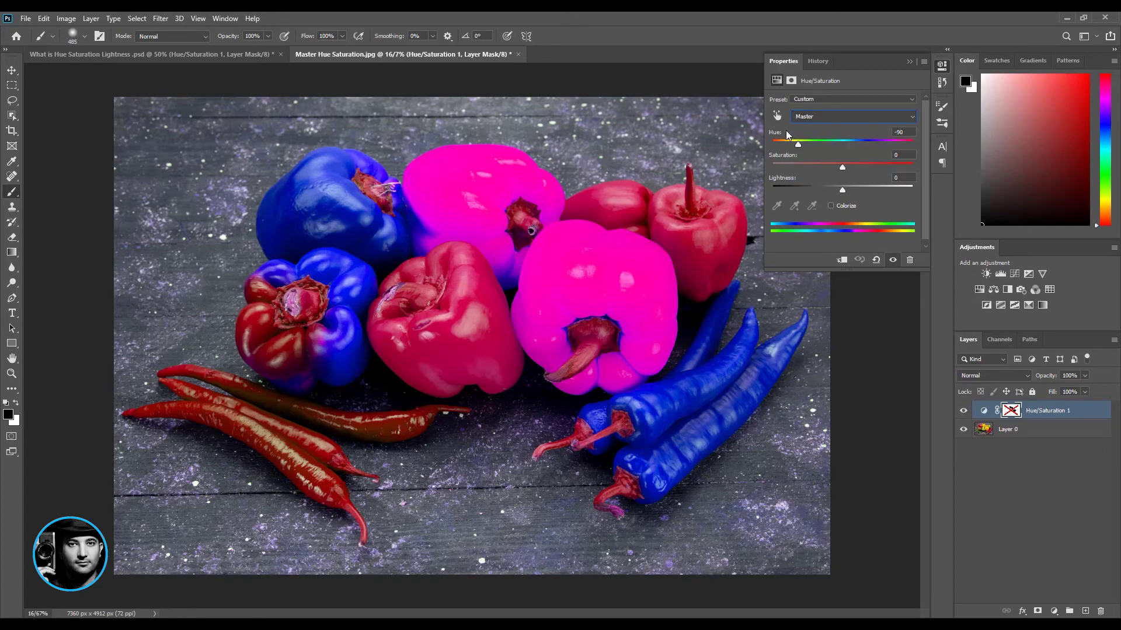
Undo the Master hue shift and the disabling of the layer mask.
{"action": "key", "text": "ctrl+z"}
{"action": "key", "text": "ctrl+z"}
{"action": "key", "text": "ctrl+z"}
{"action": "key", "text": "ctrl+z"}
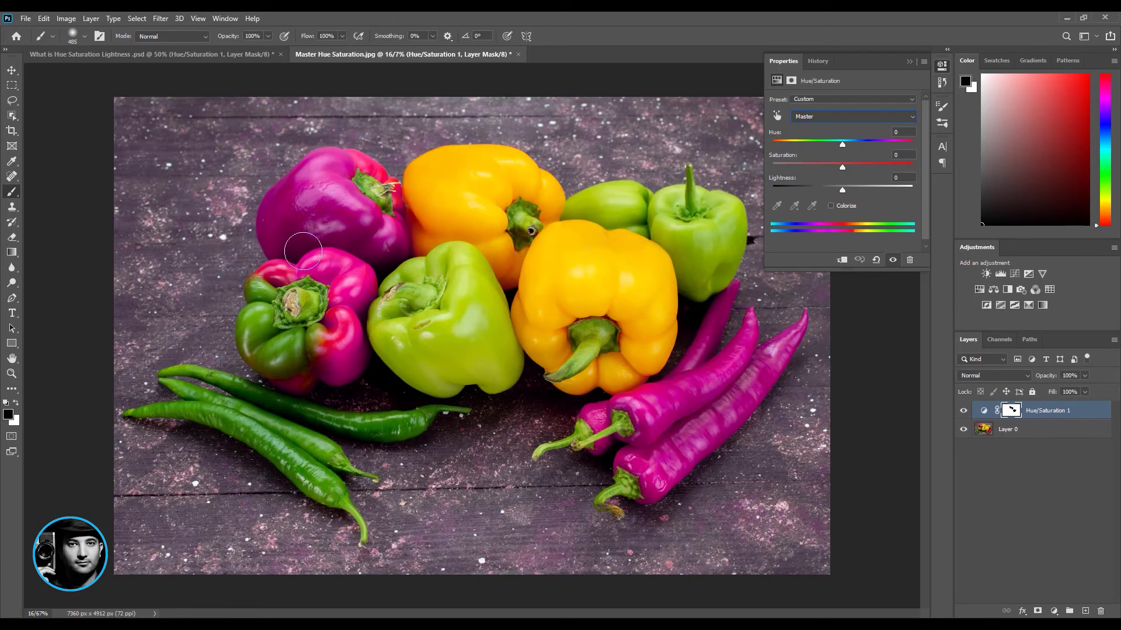
Target Reds and set their hue to +19.
{"action": "left_click", "coordinate": [811, 118]}
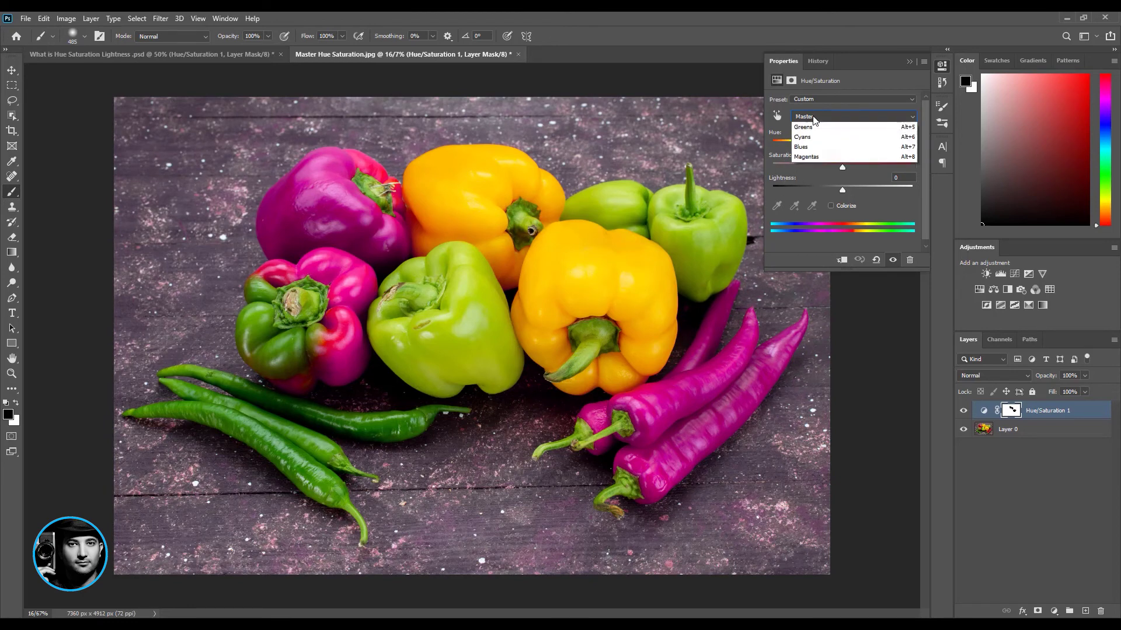
{"action": "left_click", "coordinate": [808, 137]}
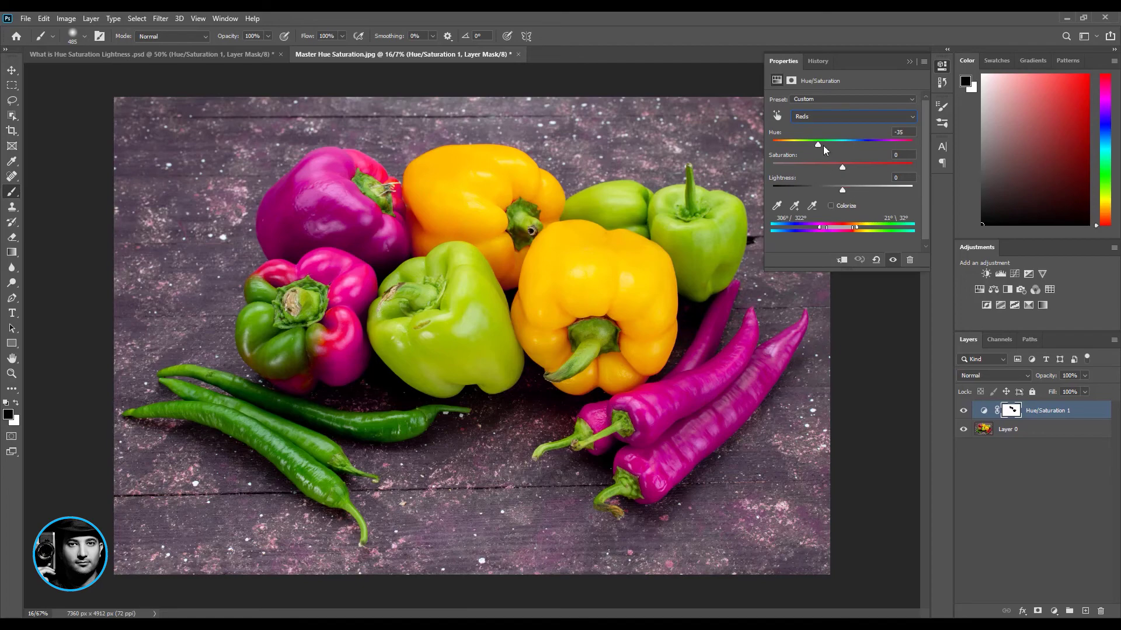
{"action": "left_click_drag", "start_coordinate": [817, 142], "coordinate": [855, 145]}
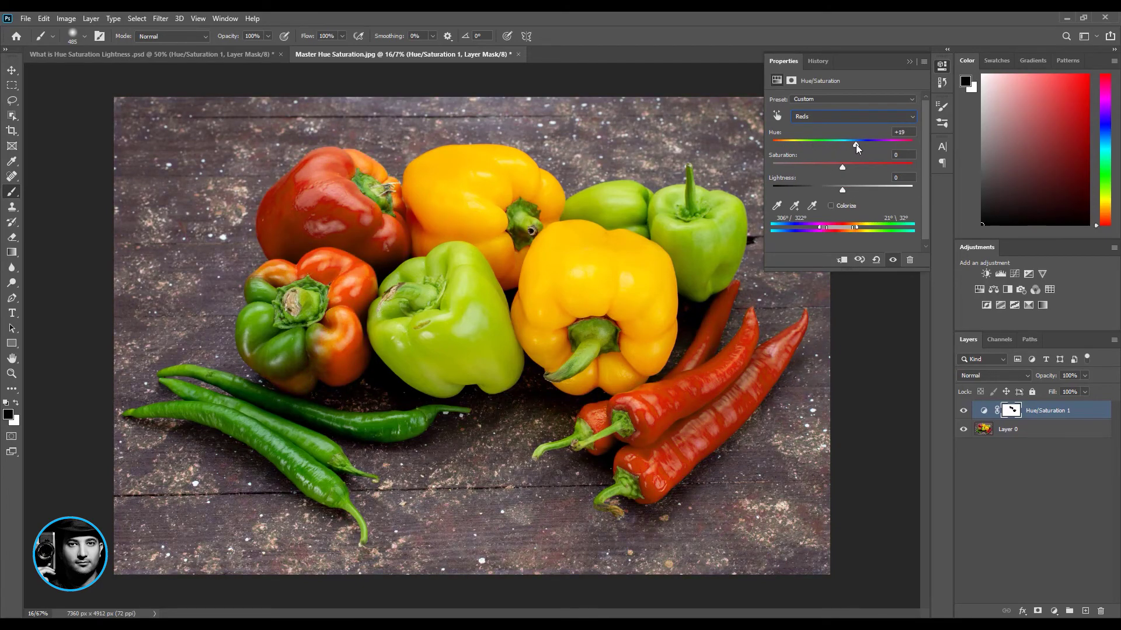
Switch between Layer 0 and the Hue/Saturation 1 layer, target Reds again and set their hue to -57.
{"action": "left_click", "coordinate": [1019, 431]}
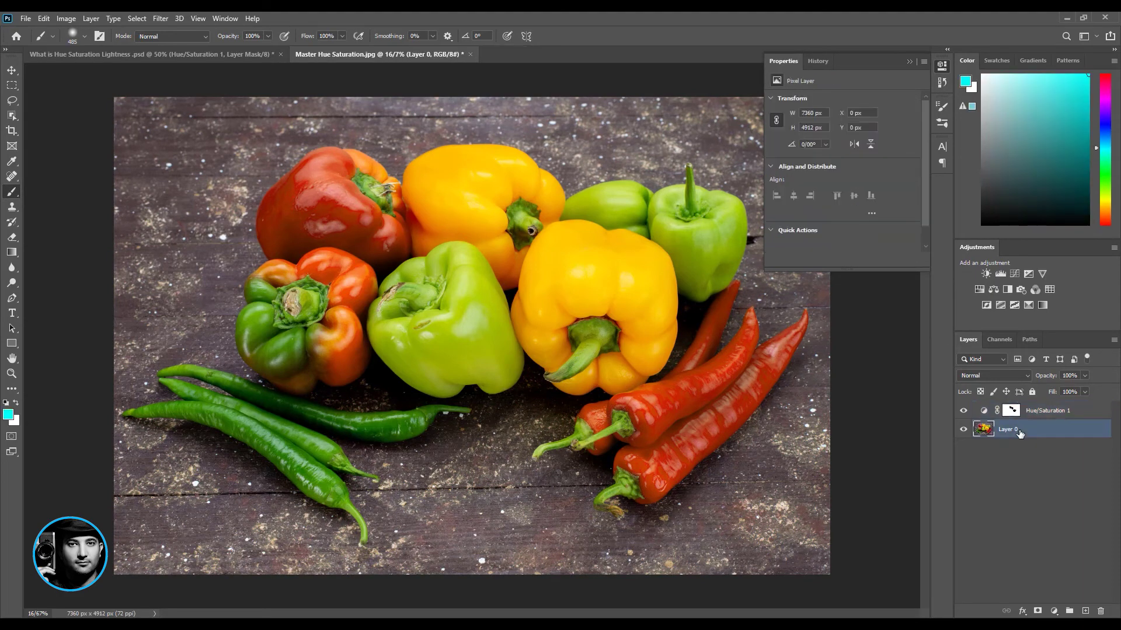
{"action": "left_click", "coordinate": [1040, 412]}
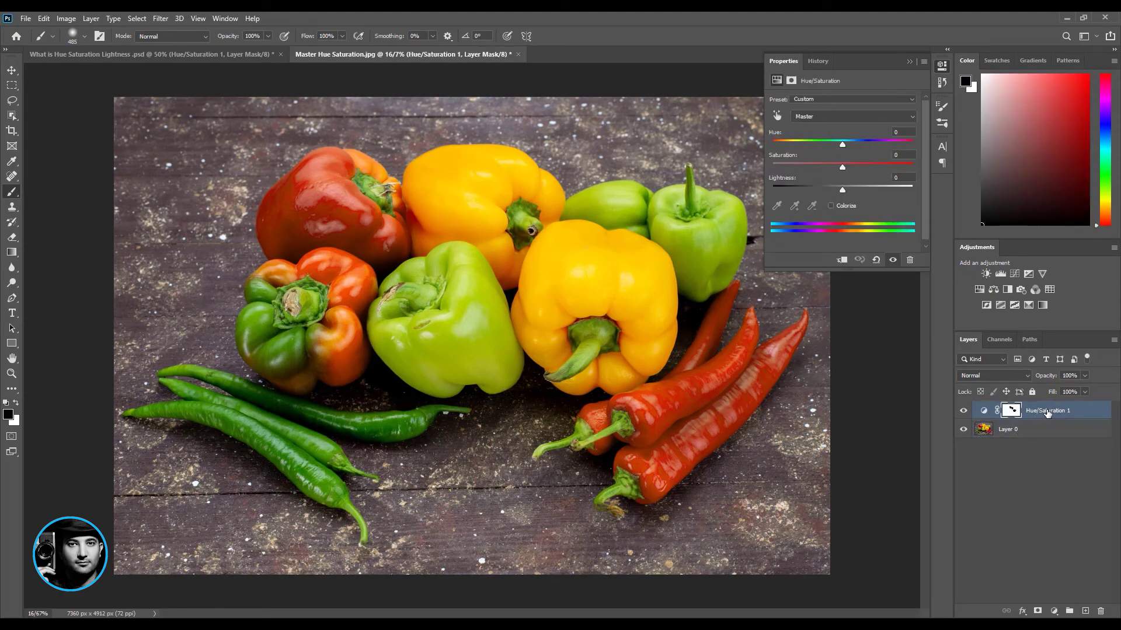
{"action": "left_click", "coordinate": [1014, 431]}
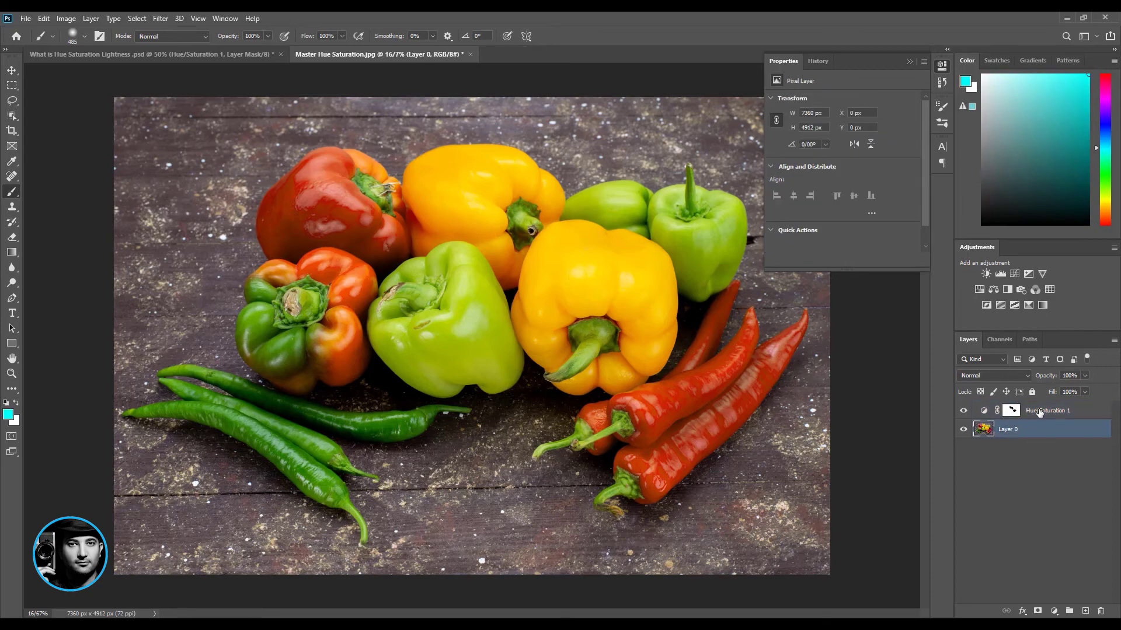
{"action": "left_click", "coordinate": [1038, 414]}
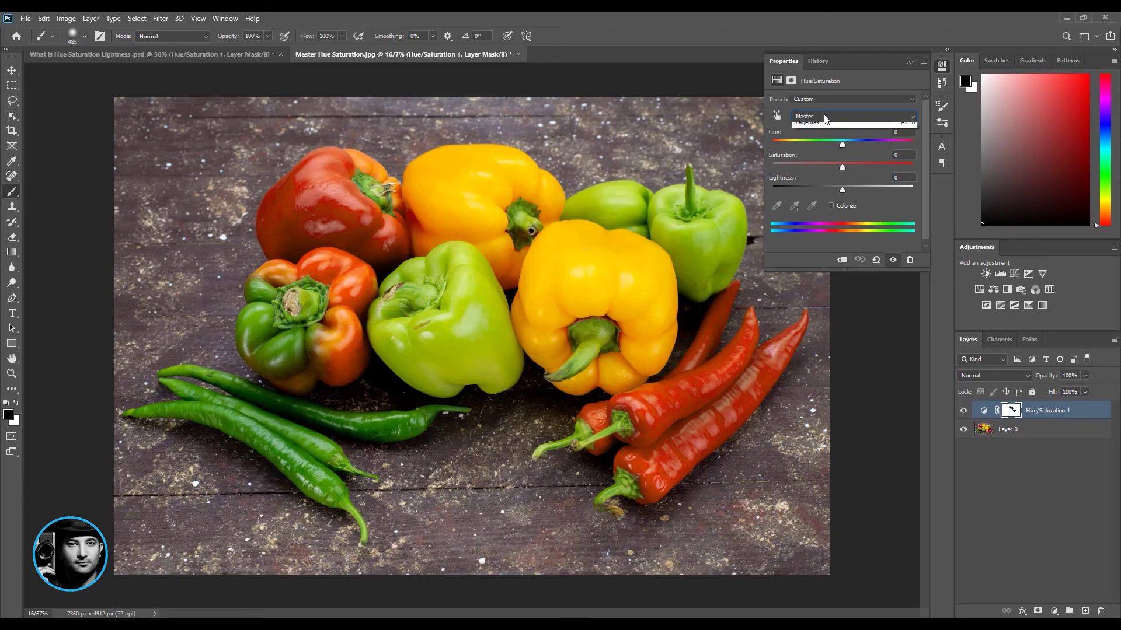
{"action": "left_click", "coordinate": [824, 116]}
{"action": "left_click", "coordinate": [817, 137]}
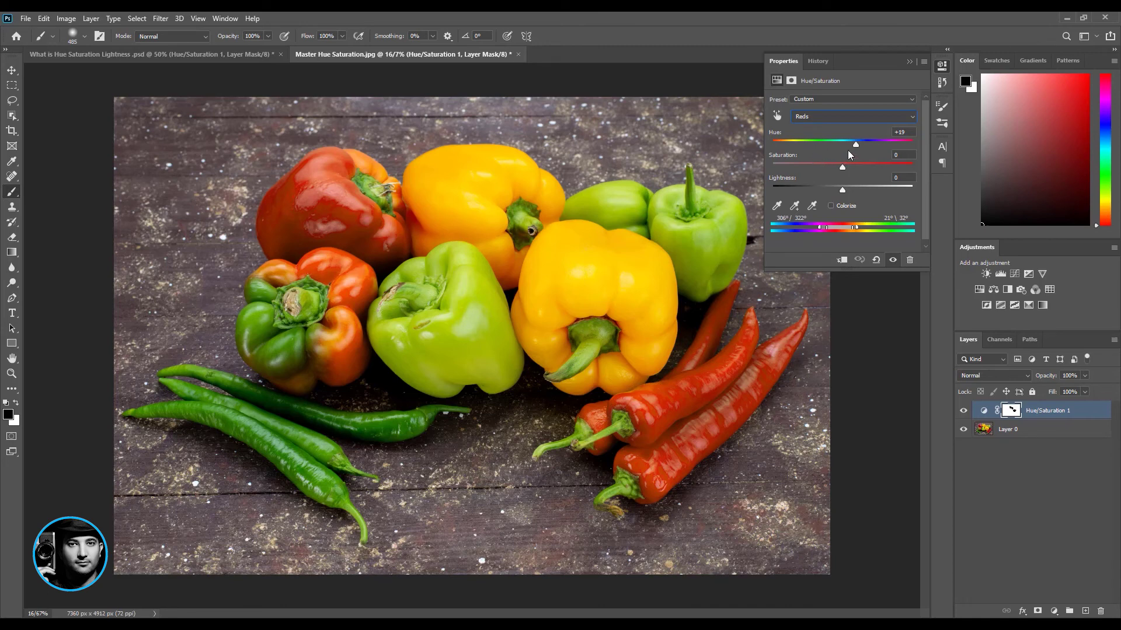
{"action": "left_click_drag", "start_coordinate": [854, 142], "coordinate": [807, 144]}
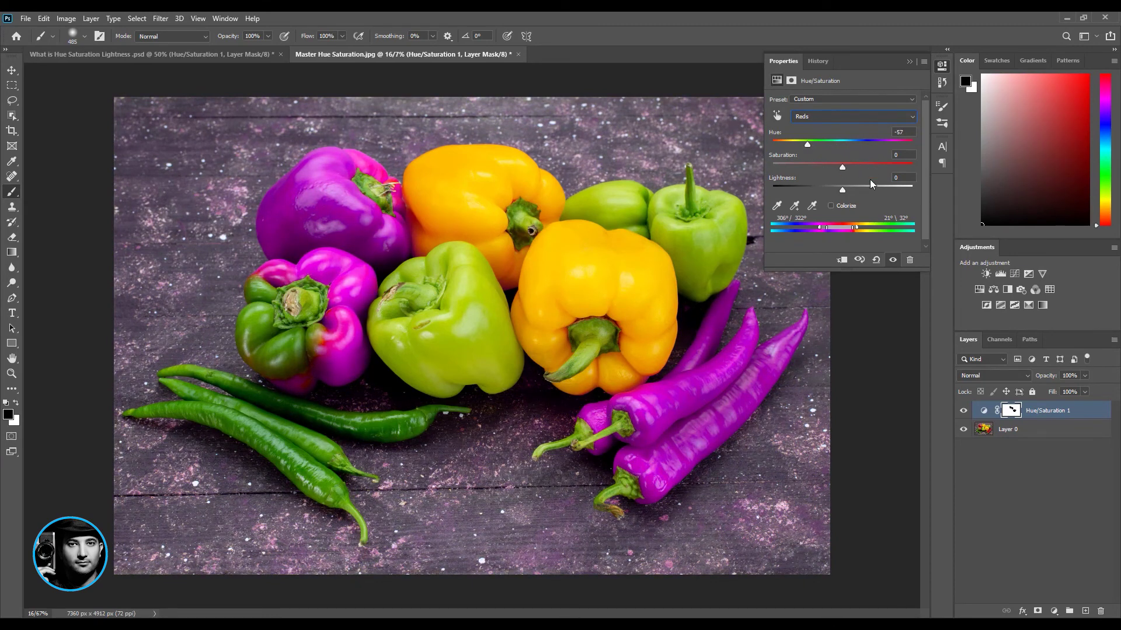
Reset the adjustment to its previous state and to its defaults, and undo back to the magenta version of the red peppers.
{"action": "left_click", "coordinate": [876, 261]}
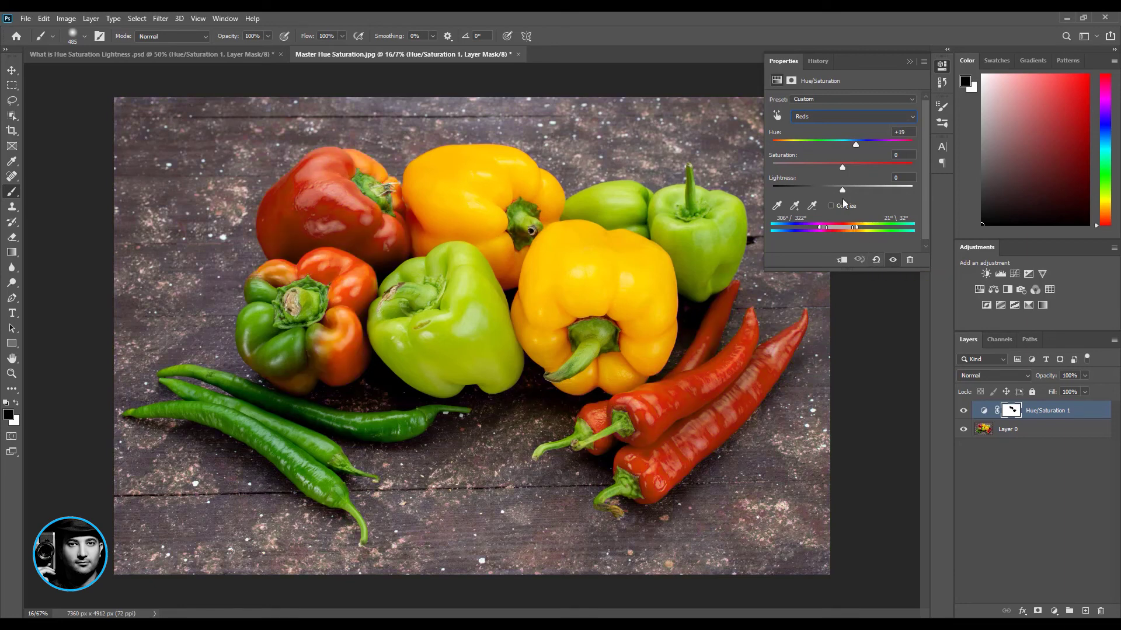
{"action": "left_click", "coordinate": [876, 260]}
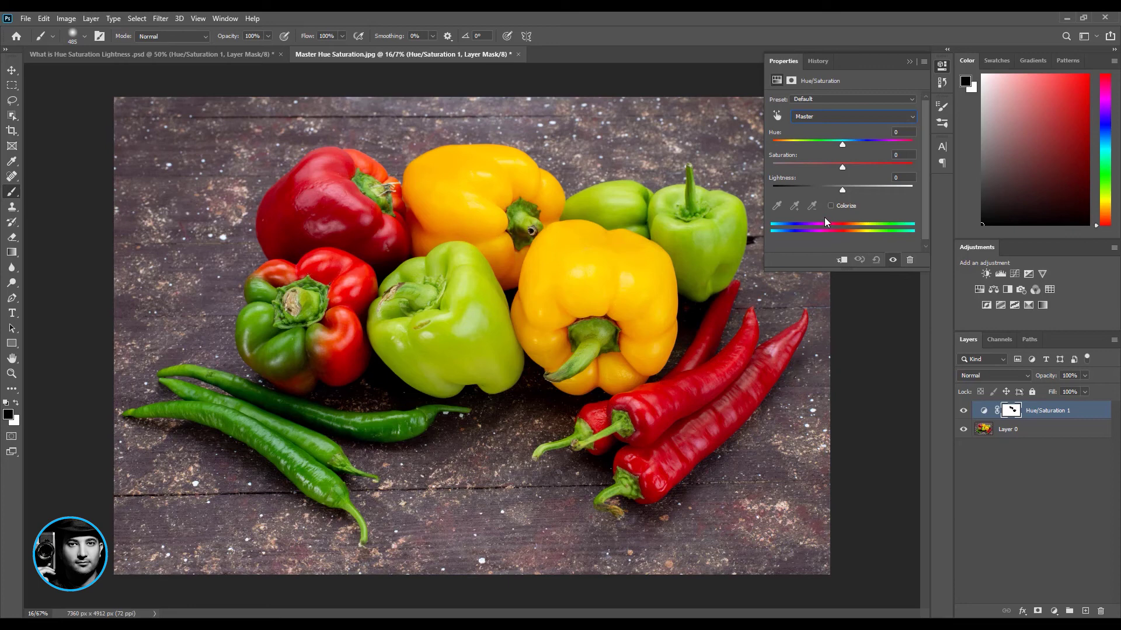
{"action": "key", "text": "ctrl+z"}
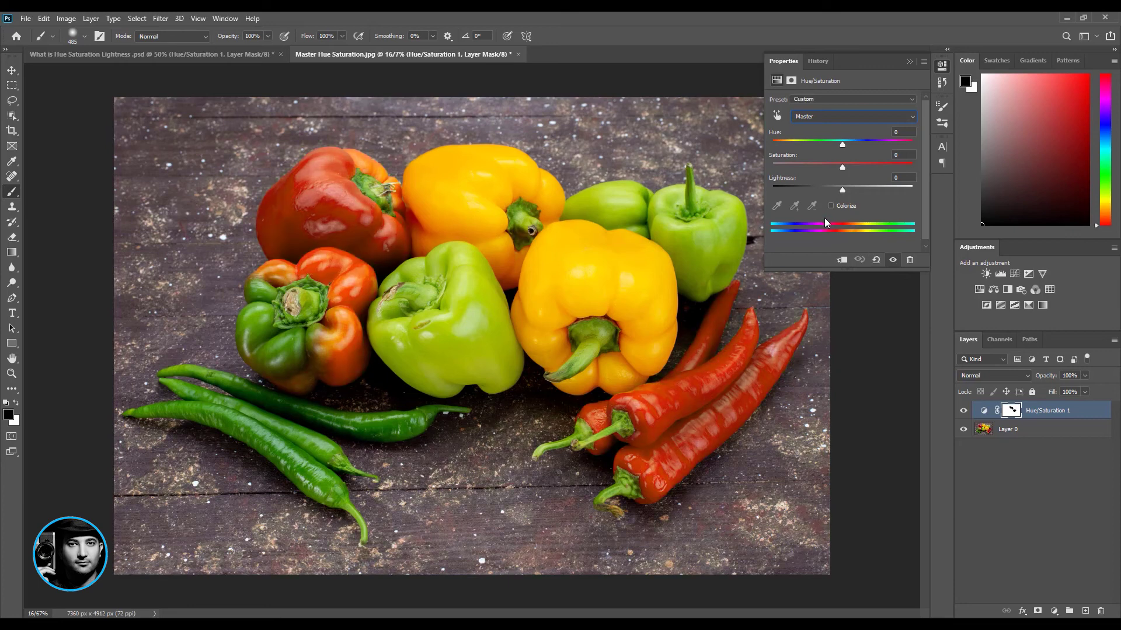
{"action": "key", "text": "ctrl+z"}
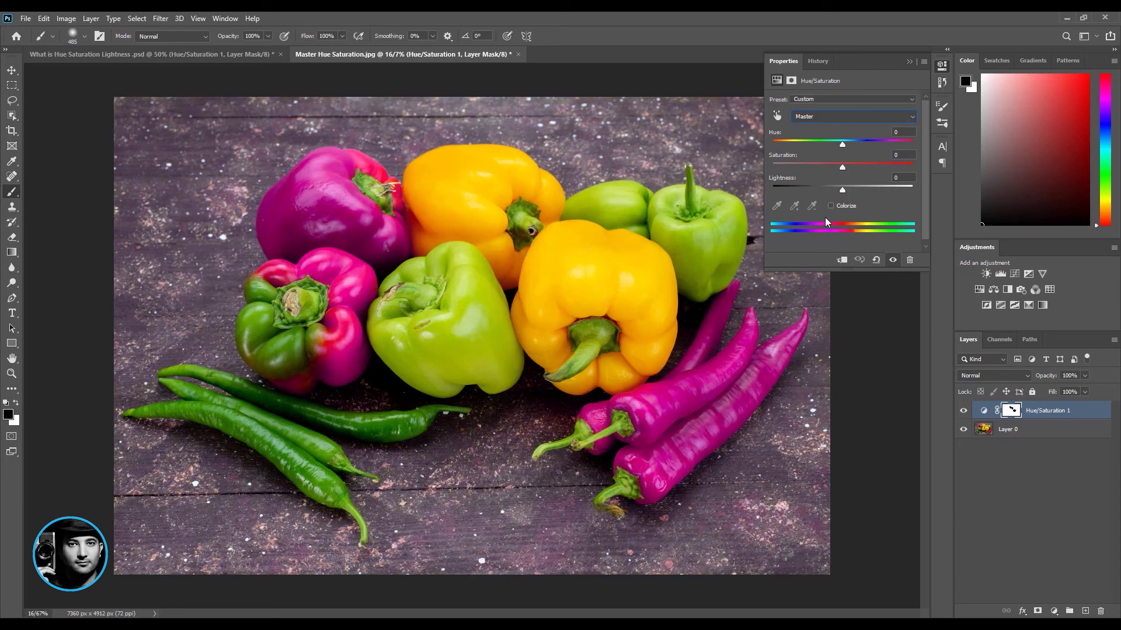
Switch the edited color range and try a lightness of 60, returning it to 0.
{"action": "left_click", "coordinate": [824, 119]}
{"action": "left_click", "coordinate": [824, 132]}
{"action": "left_click", "coordinate": [808, 116]}
{"action": "left_click", "coordinate": [811, 130]}
{"action": "mouse_move", "coordinate": [842, 191]}
{"action": "left_mouse_down"}
{"action": "mouse_move", "coordinate": [809, 189]}
{"action": "mouse_move", "coordinate": [877, 188]}
{"action": "mouse_move", "coordinate": [850, 179]}
{"action": "left_mouse_up"}
{"action": "type", "text": "60"}
{"action": "type", "text": "0"}
Target Reds with hue -35, try lightness values of -64 and +100, and set their lightness to -57.
{"action": "left_click", "coordinate": [829, 117]}
{"action": "left_click", "coordinate": [817, 132]}
{"action": "left_click_drag", "start_coordinate": [842, 144], "coordinate": [819, 142]}
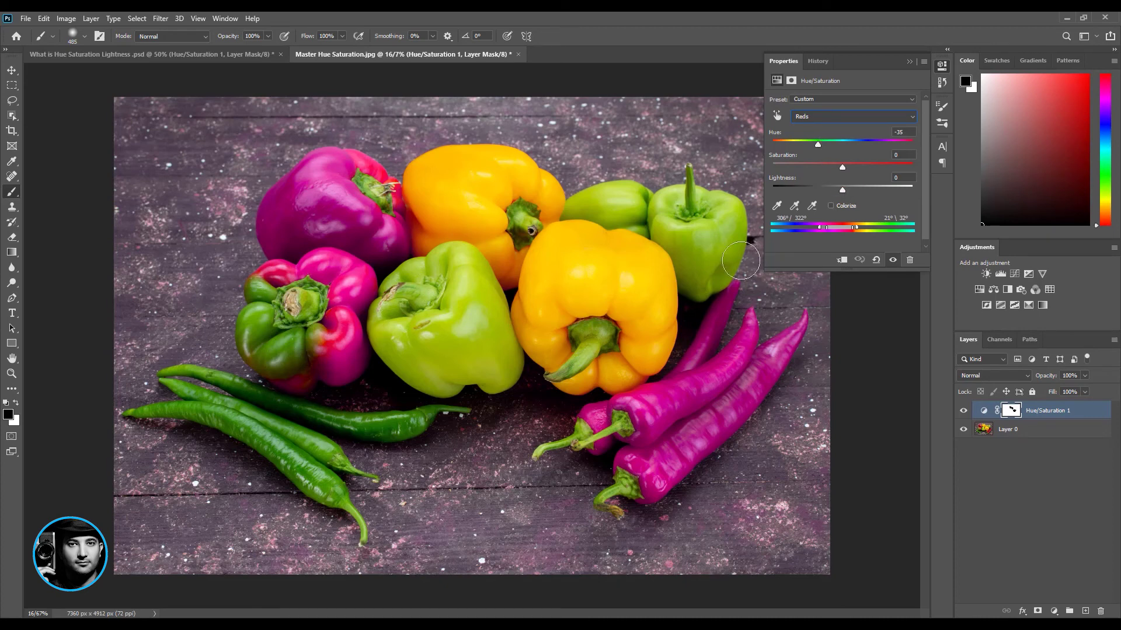
{"action": "left_click_drag", "start_coordinate": [842, 190], "coordinate": [797, 187]}
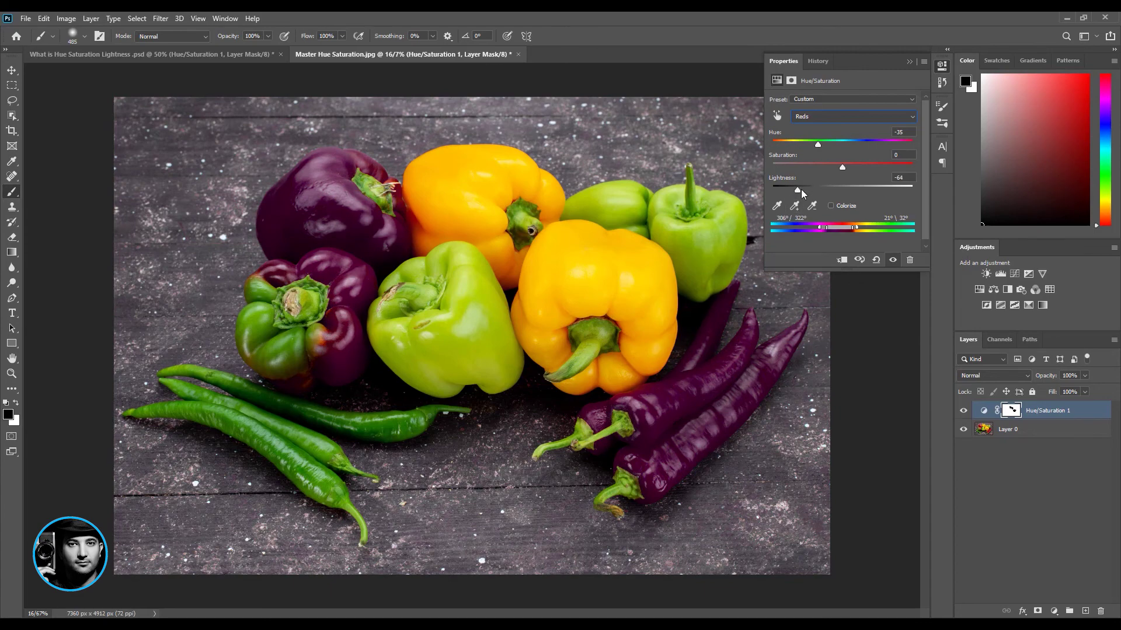
{"action": "left_click_drag", "start_coordinate": [801, 189], "coordinate": [937, 187]}
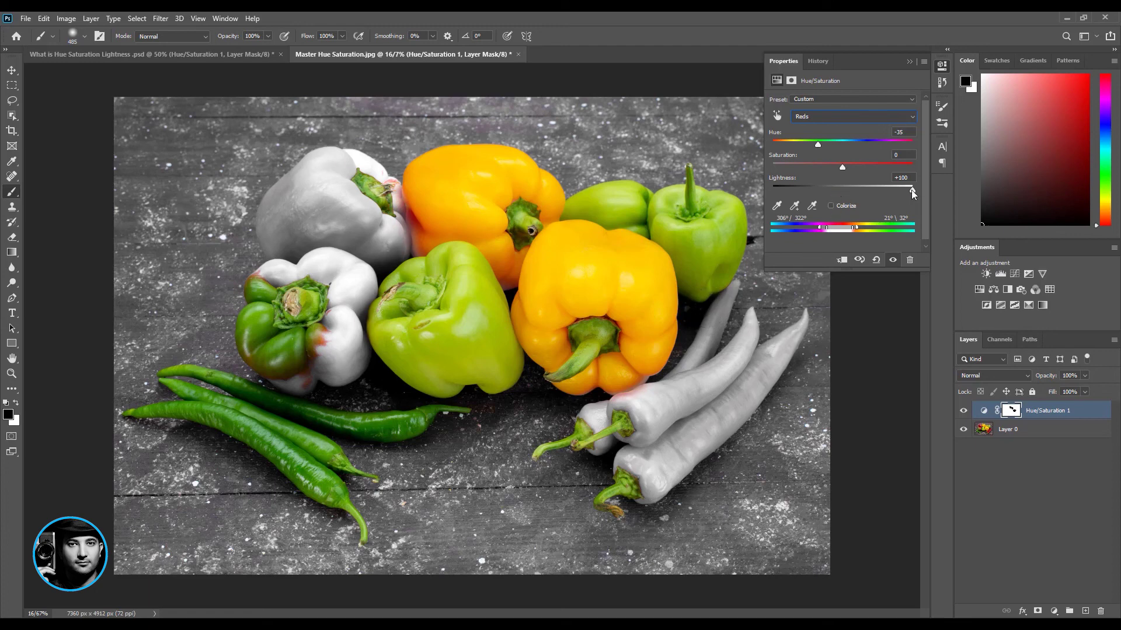
{"action": "left_click_drag", "start_coordinate": [912, 190], "coordinate": [801, 192]}
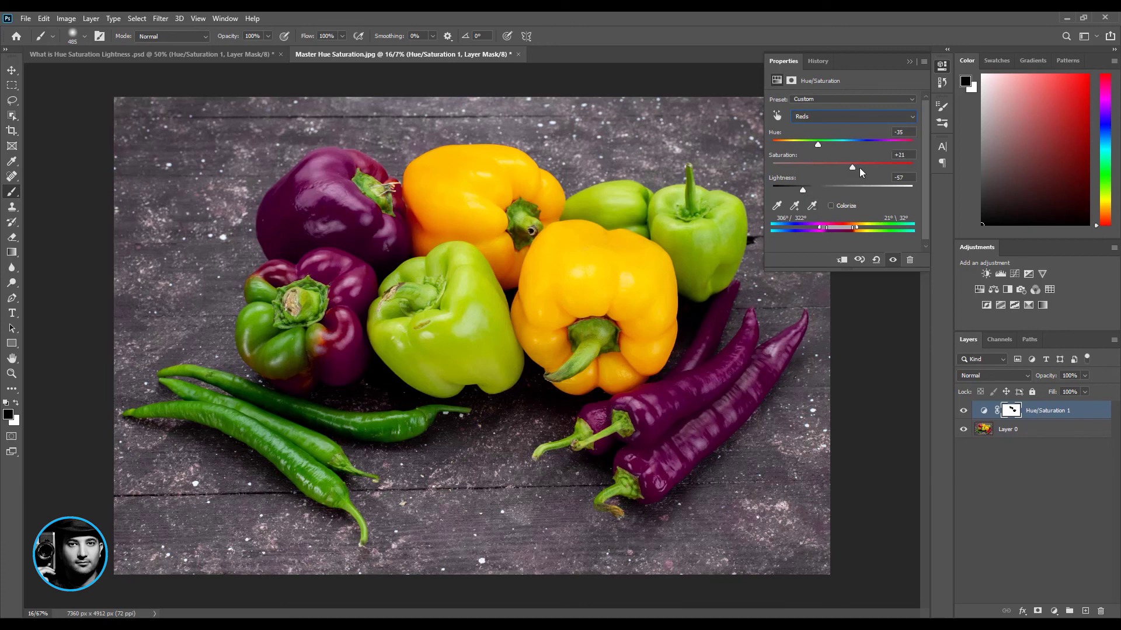
Set the Reds hue to +143 and saturation to -23, try a lightness of +10, and lower it to -92.
{"action": "left_click_drag", "start_coordinate": [881, 166], "coordinate": [901, 145]}
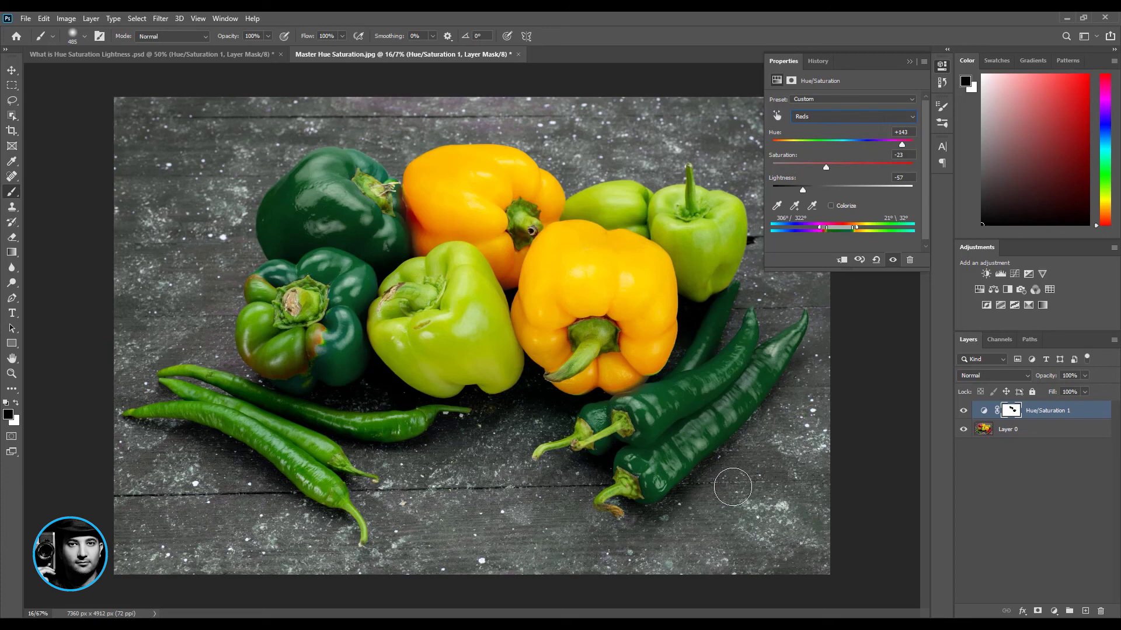
{"action": "left_click_drag", "start_coordinate": [803, 190], "coordinate": [850, 188]}
{"action": "left_click", "coordinate": [831, 121]}
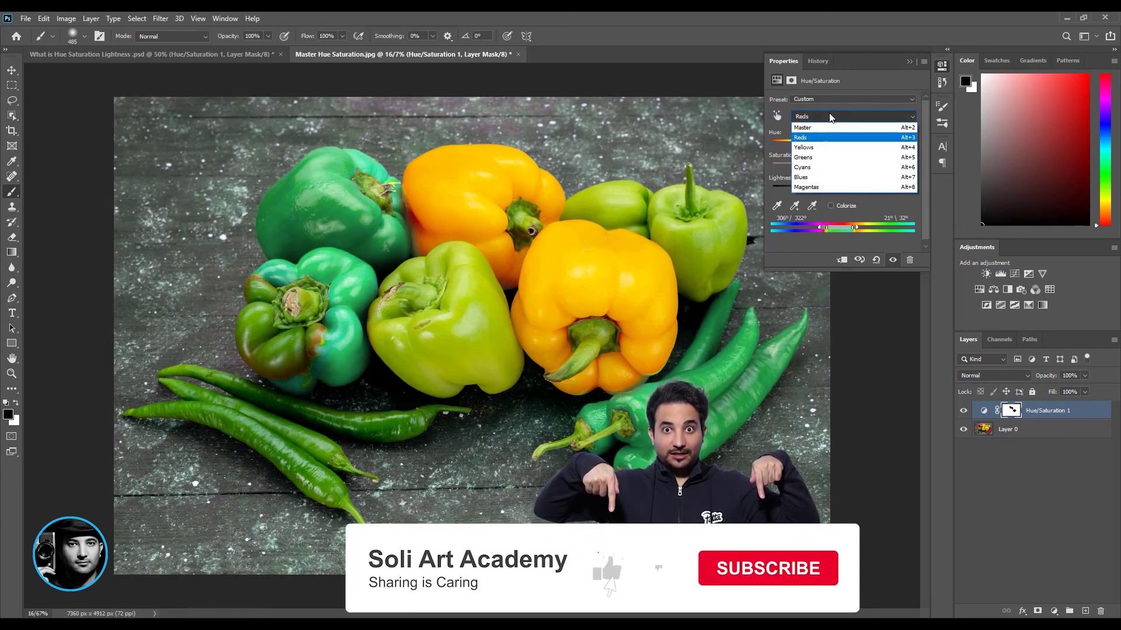
{"action": "left_click", "coordinate": [826, 140]}
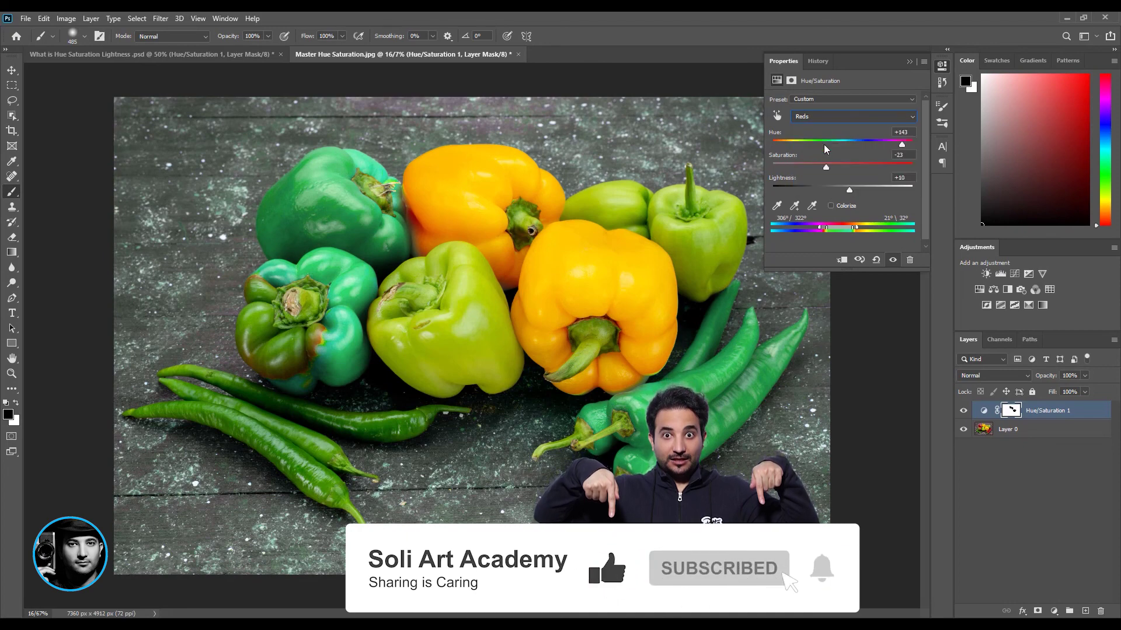
{"action": "left_click_drag", "start_coordinate": [842, 188], "coordinate": [779, 190]}
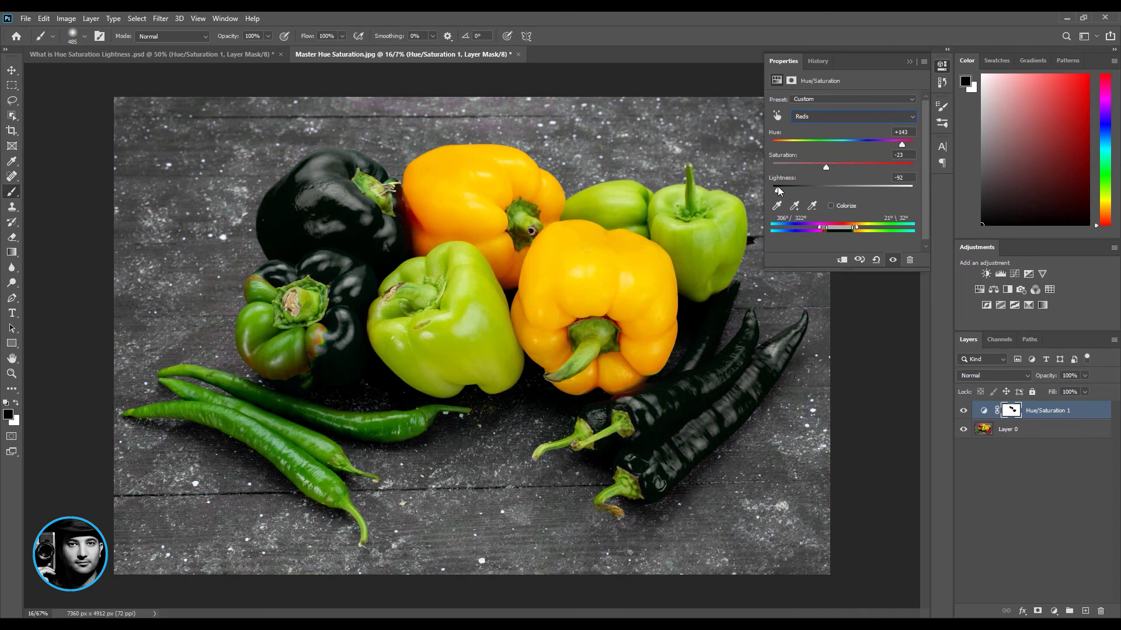